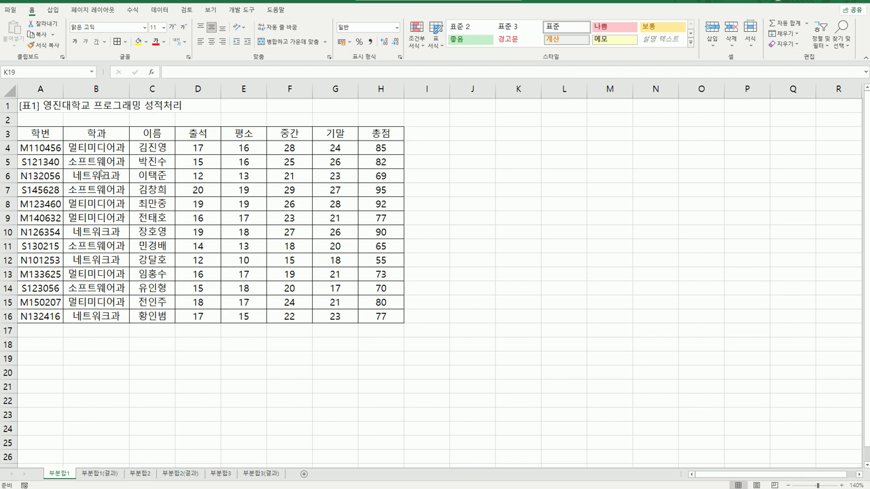
# Examine the score table's 학과, 출석, 평소 and 총점 columns and its full range
pyautogui.click(195, 134)
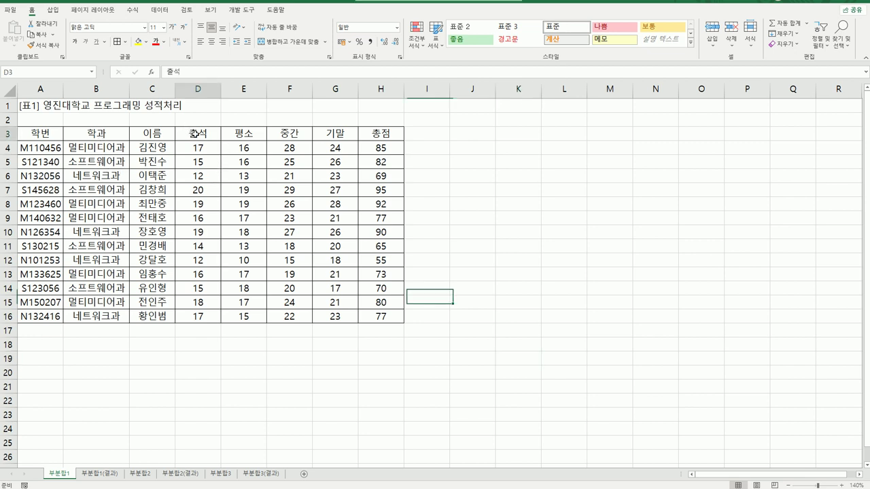
pyautogui.click(236, 138)
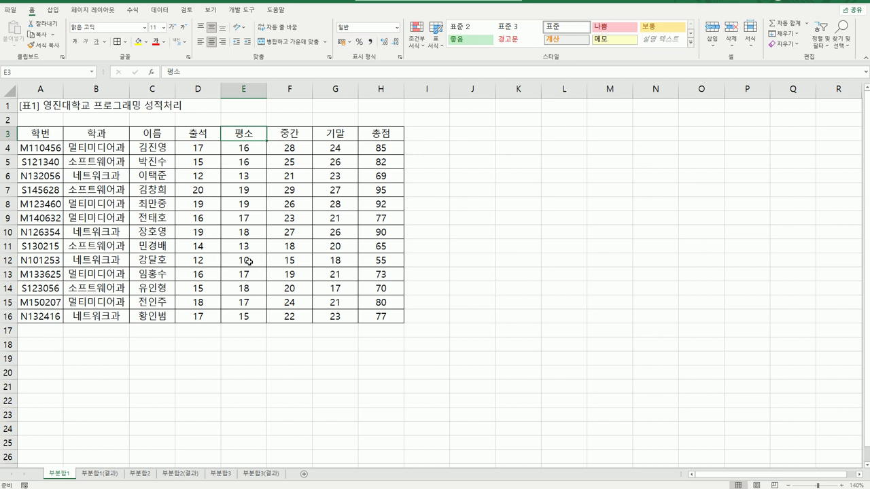
pyautogui.click(376, 139)
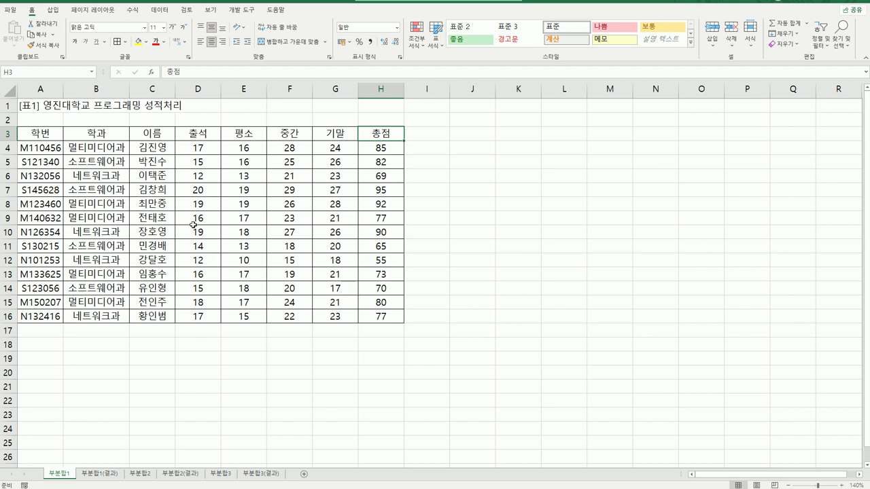
pyautogui.click(98, 135)
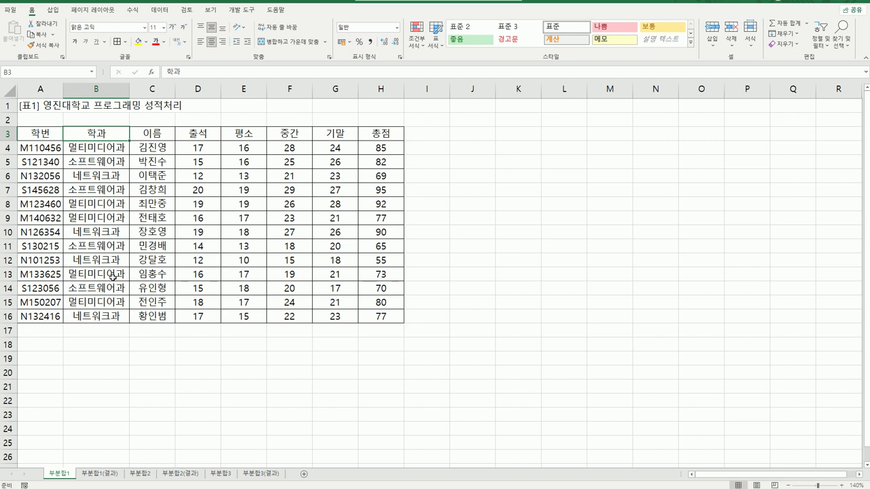
pyautogui.click(39, 108)
pyautogui.moveTo(36, 138); pyautogui.dragTo(375, 318)
pyautogui.click(282, 386)
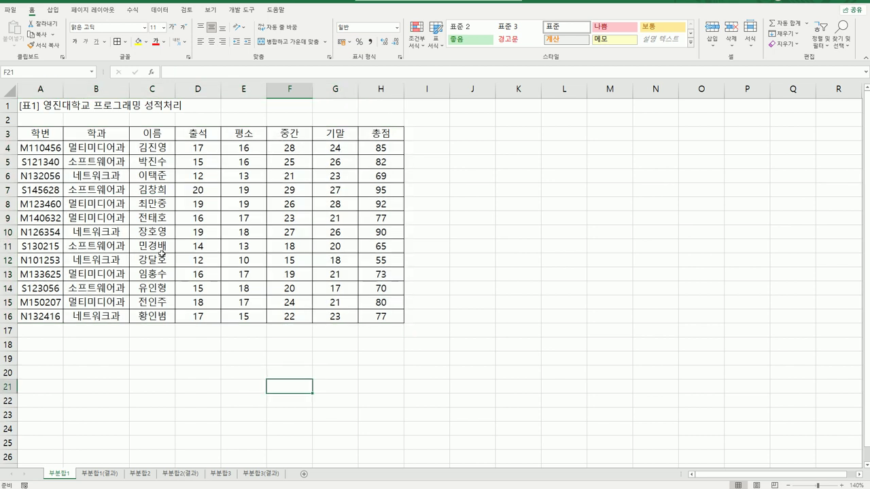
# Sort the score table by 학과 in descending order
pyautogui.click(120, 134)
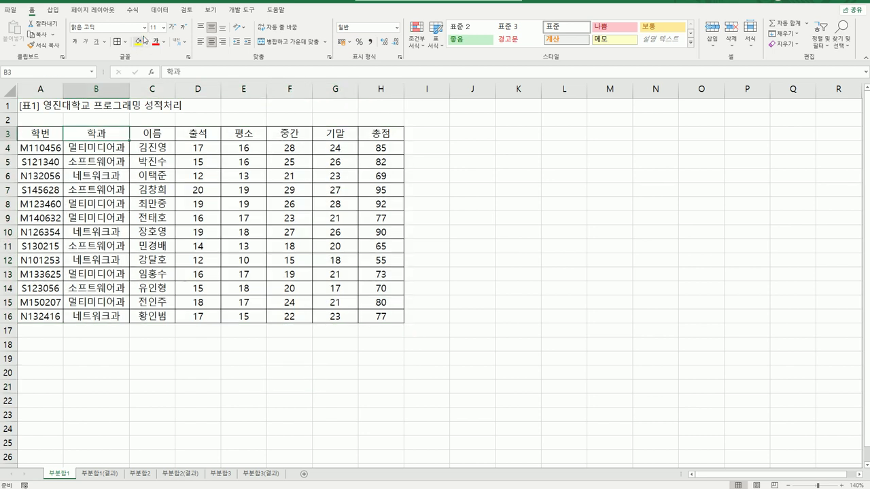
pyautogui.click(160, 10)
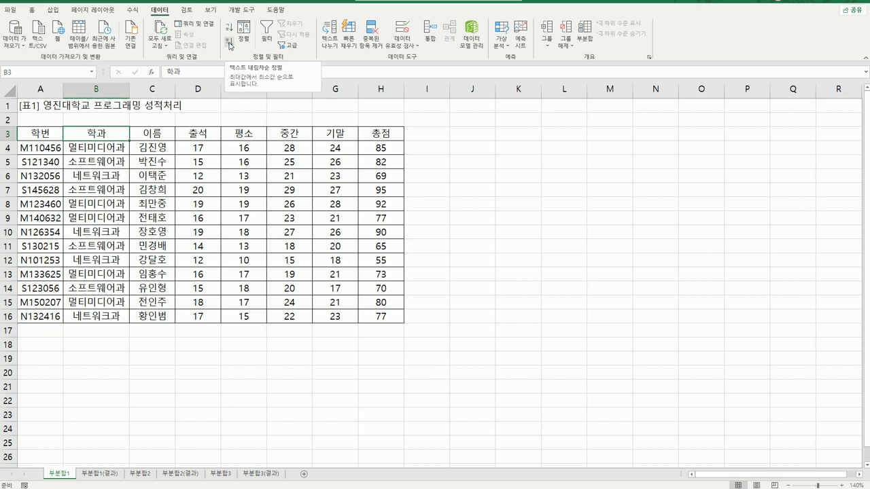
pyautogui.click(230, 46)
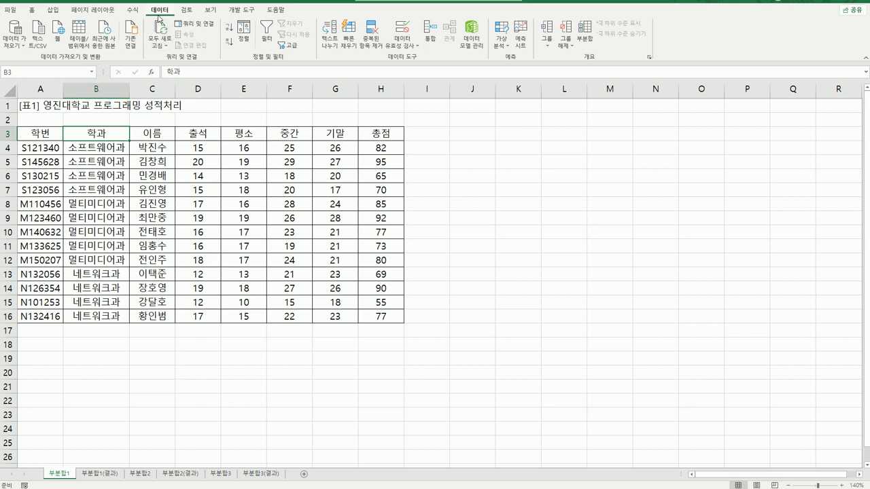
# Start a Subtotal on the sorted score table, grouped by 학과
pyautogui.click(590, 40)
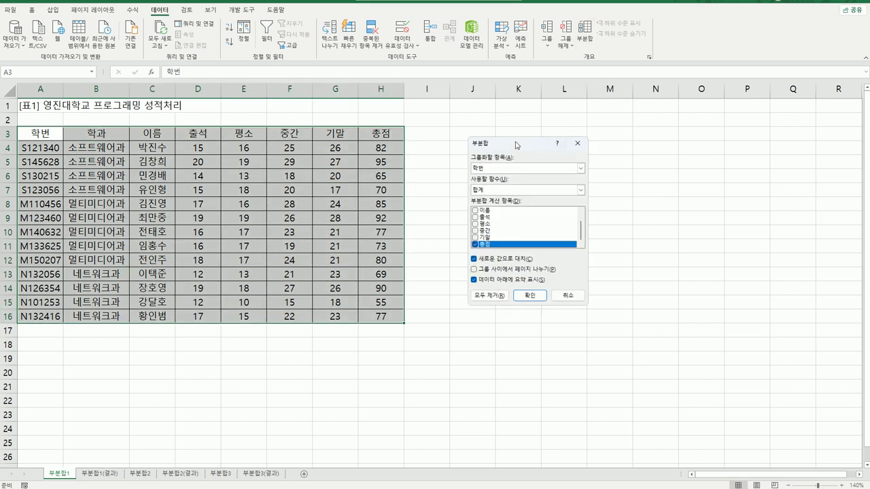
pyautogui.moveTo(517, 143); pyautogui.dragTo(496, 144)
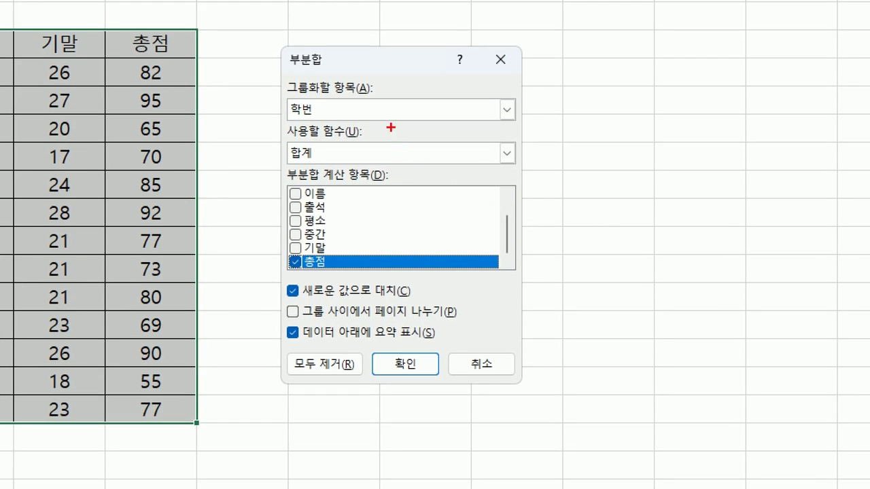
pyautogui.moveTo(384, 106)
pyautogui.mouseDown()
pyautogui.moveTo(358, 117)
pyautogui.moveTo(295, 54)
pyautogui.moveTo(371, 111)
pyautogui.mouseUp()
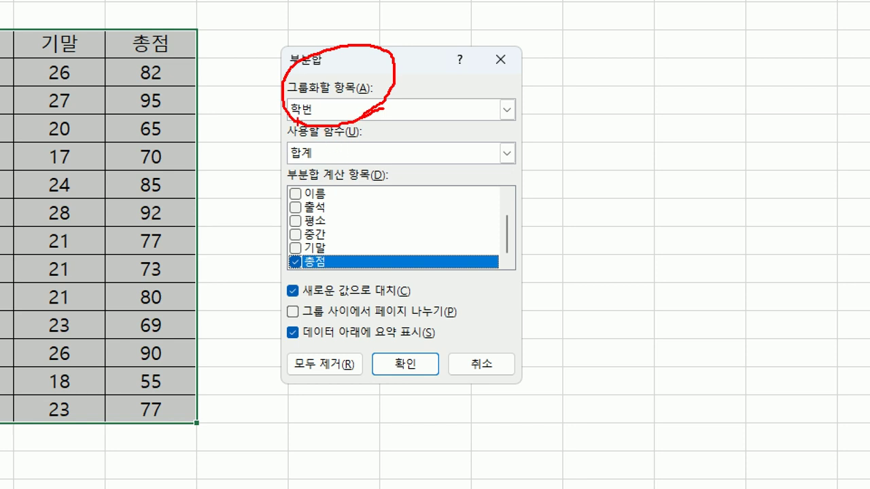
pyautogui.moveTo(303, 117)
pyautogui.mouseDown()
pyautogui.moveTo(284, 86)
pyautogui.moveTo(293, 114)
pyautogui.moveTo(304, 117)
pyautogui.mouseUp()
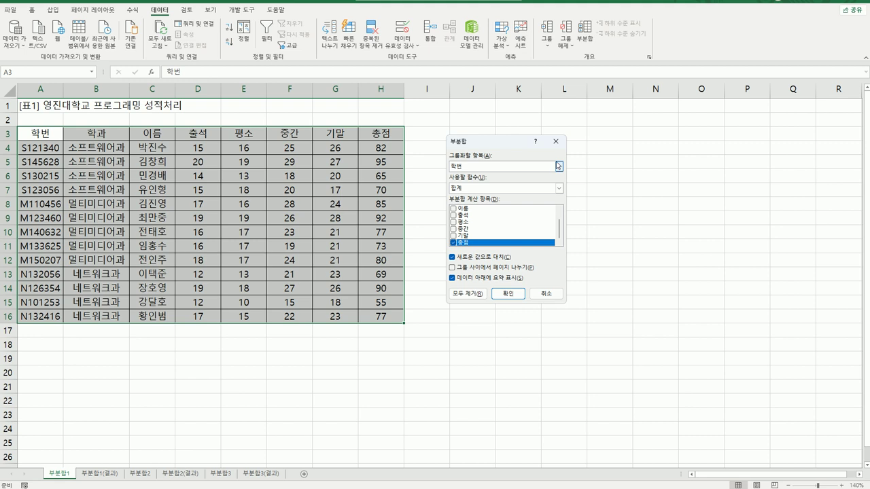
pyautogui.click(507, 110)
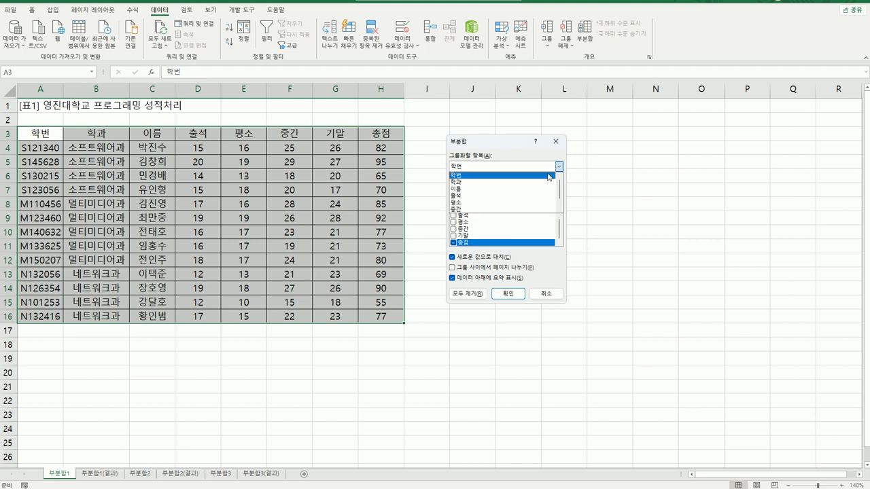
pyautogui.click(524, 182)
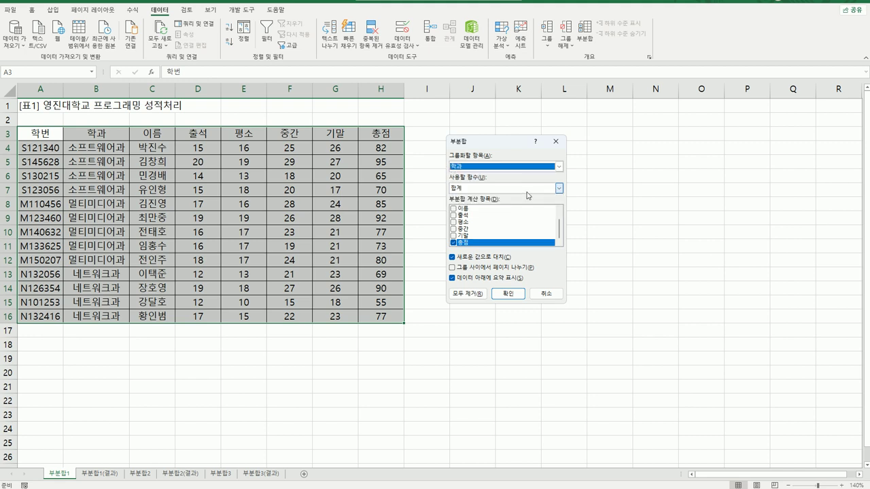
# Set the subtotal function to 평균, calculate it for 출석 and 평소 instead of 총점, and apply it
pyautogui.click(528, 188)
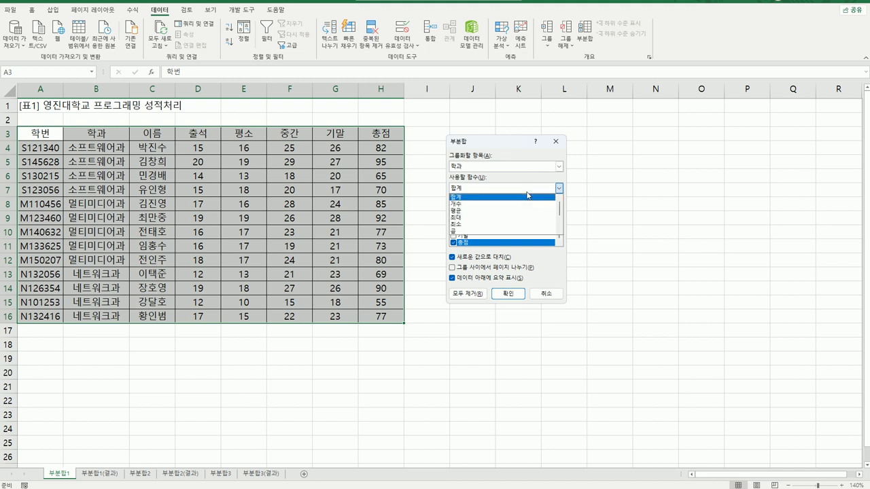
pyautogui.click(505, 212)
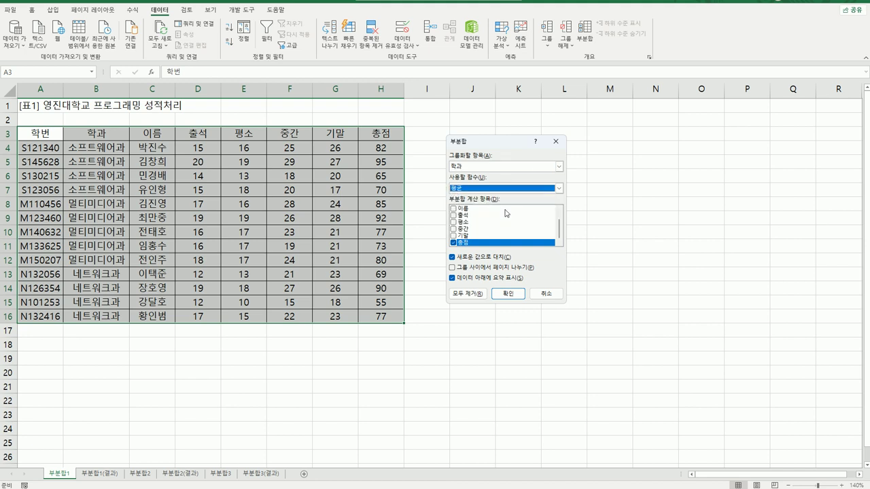
pyautogui.click(454, 244)
pyautogui.click(454, 215)
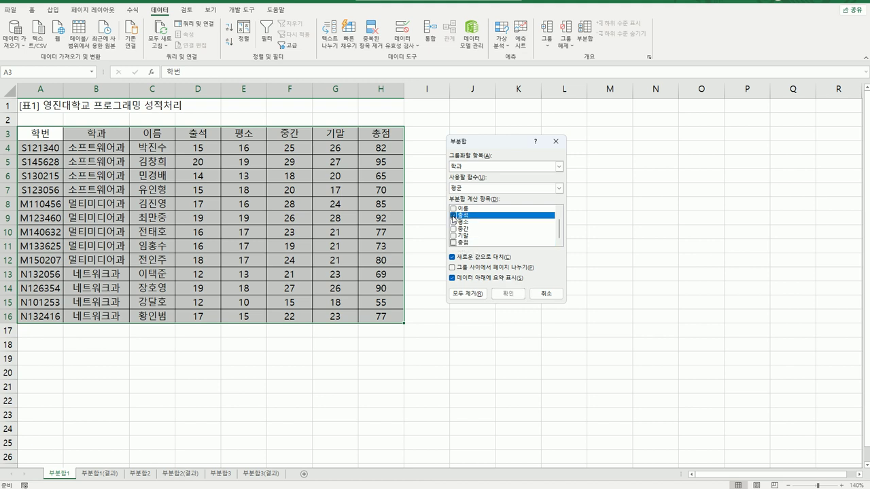
pyautogui.click(453, 222)
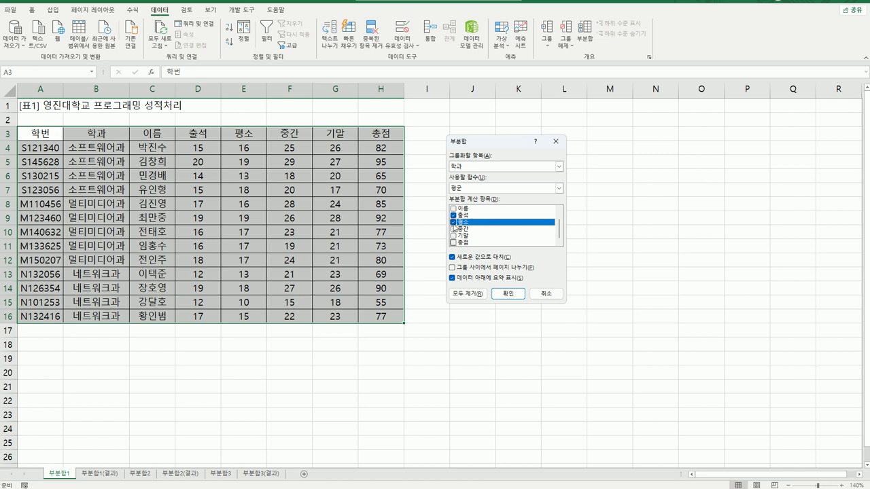
pyautogui.click(503, 295)
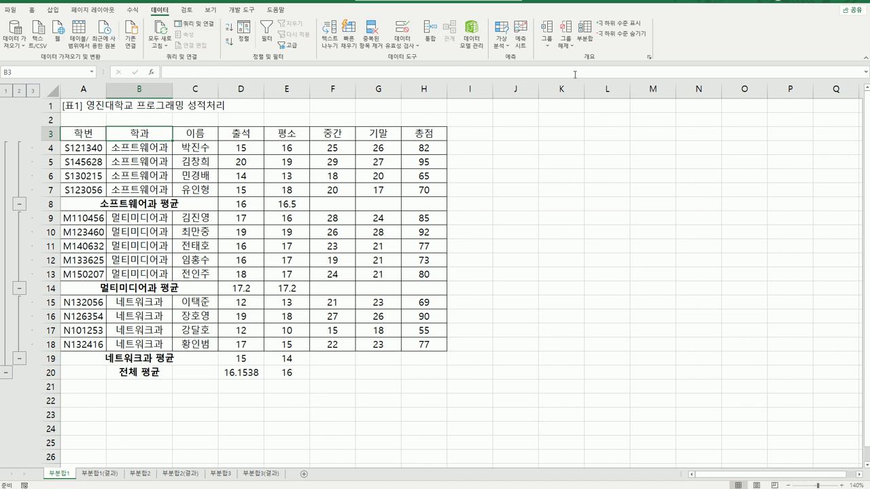
# Start a second Subtotal by 학과 with the 최대 function, and exclude 출석 and 평소 from the calculation
pyautogui.click(584, 31)
pyautogui.moveTo(508, 142); pyautogui.dragTo(563, 146)
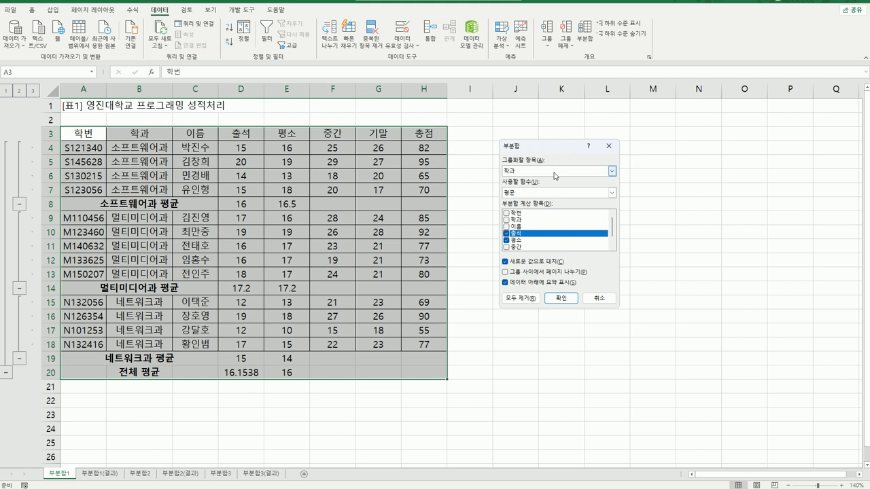
pyautogui.click(549, 193)
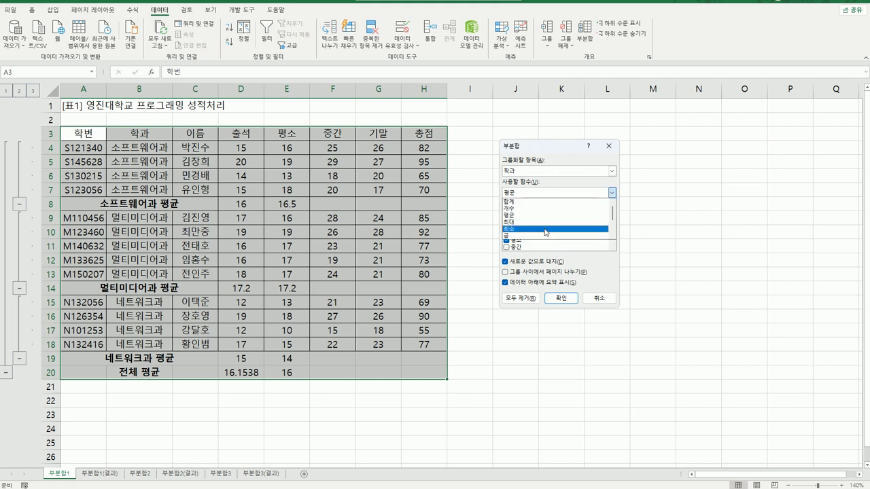
pyautogui.click(545, 222)
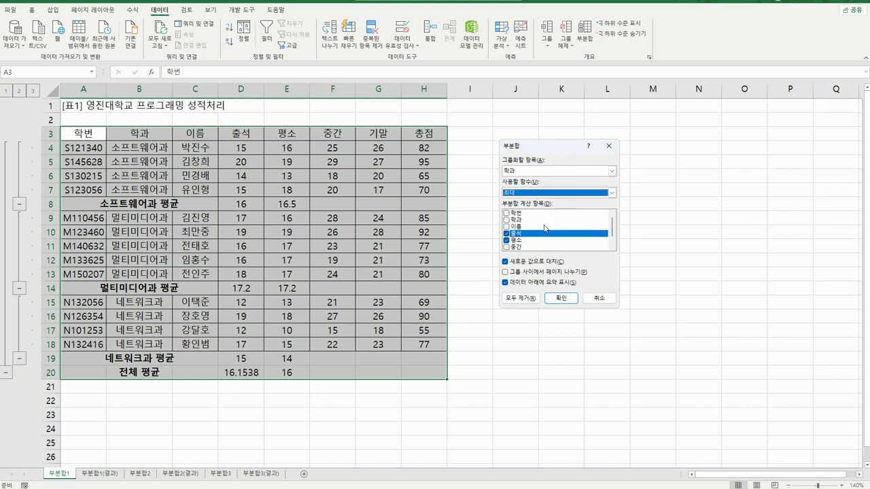
pyautogui.click(507, 233)
pyautogui.click(507, 240)
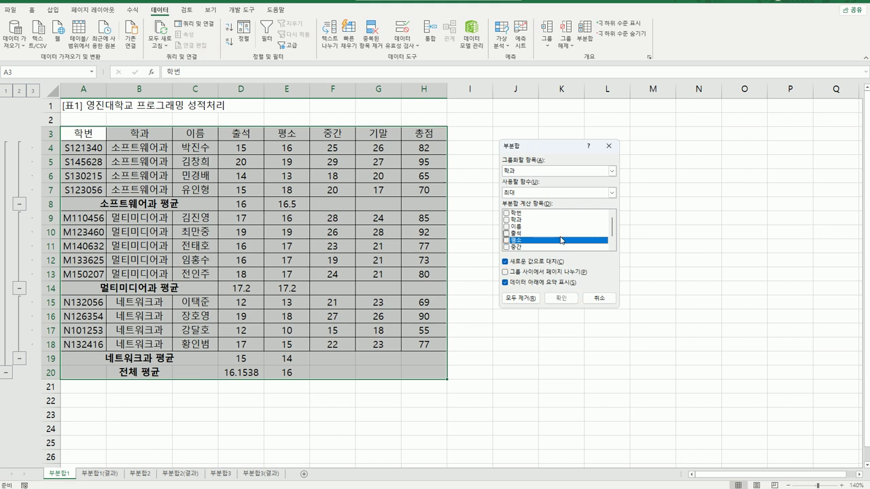
# Include 총점 in the second subtotal, turn off replacing current subtotals (새로운 값으로 대치), and apply it
pyautogui.scroll(-1, 507, 245)
pyautogui.click(506, 247)
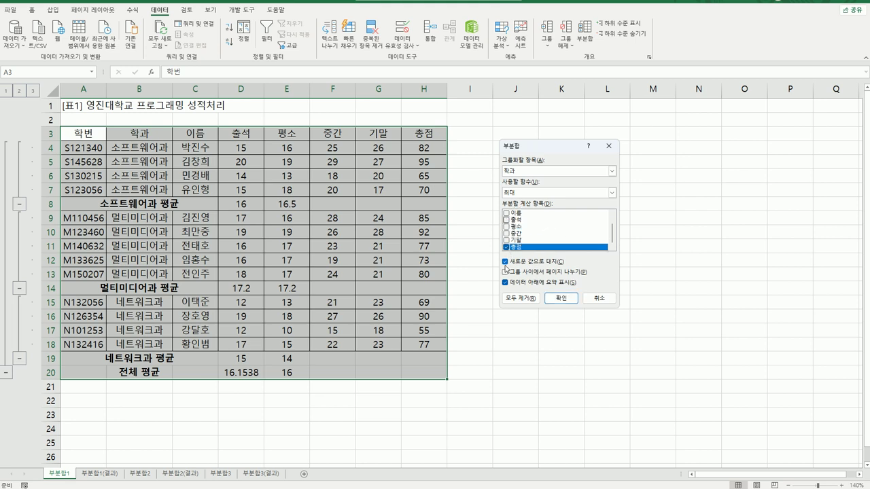
pyautogui.click(505, 263)
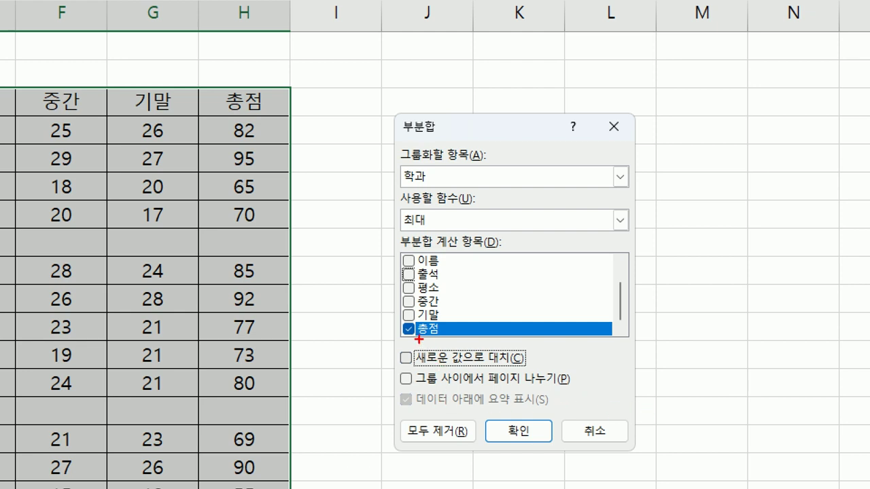
pyautogui.moveTo(418, 339)
pyautogui.mouseDown()
pyautogui.moveTo(388, 363)
pyautogui.moveTo(503, 370)
pyautogui.moveTo(533, 348)
pyautogui.moveTo(413, 342)
pyautogui.mouseUp()
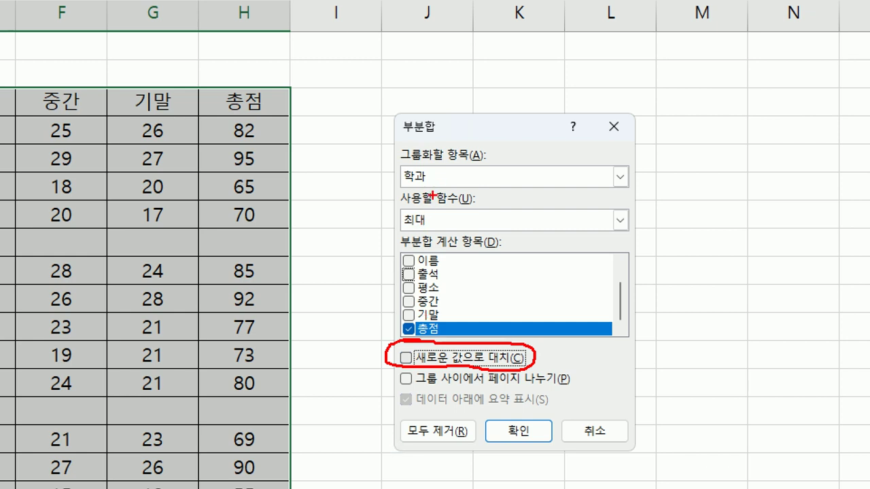
pyautogui.moveTo(432, 204); pyautogui.dragTo(449, 201)
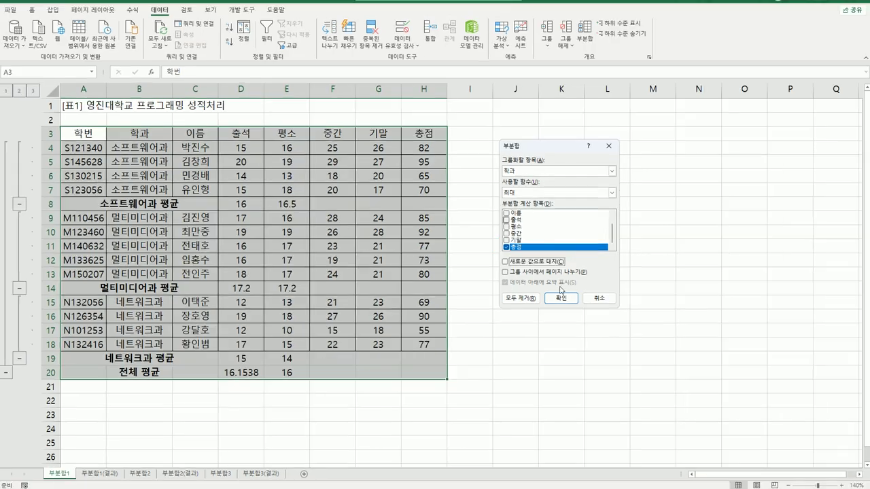
pyautogui.click(562, 297)
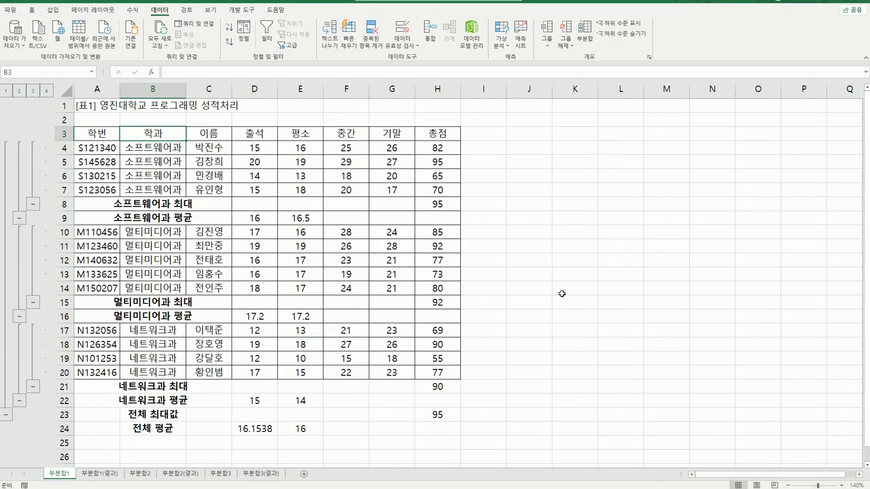
# Auto-fit the width of column B and review the 소프트웨어과 최대 and 평균 rows
pyautogui.doubleClick(182, 93)
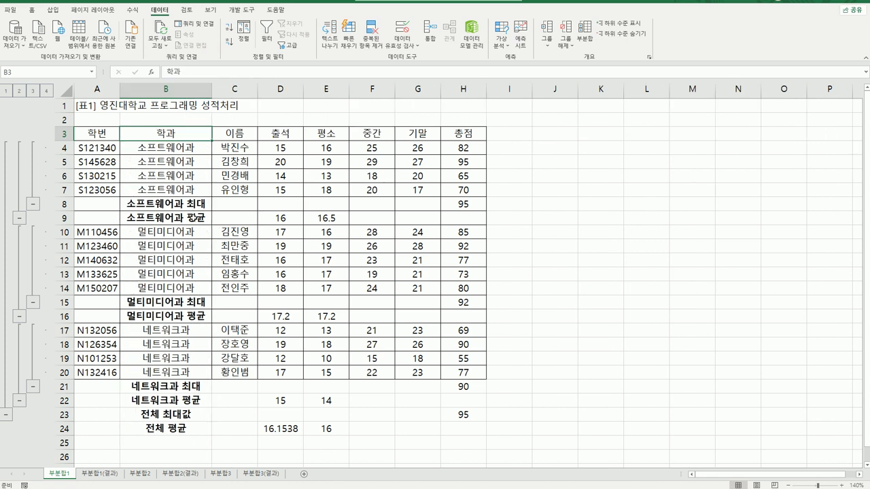
pyautogui.moveTo(197, 218); pyautogui.dragTo(324, 222)
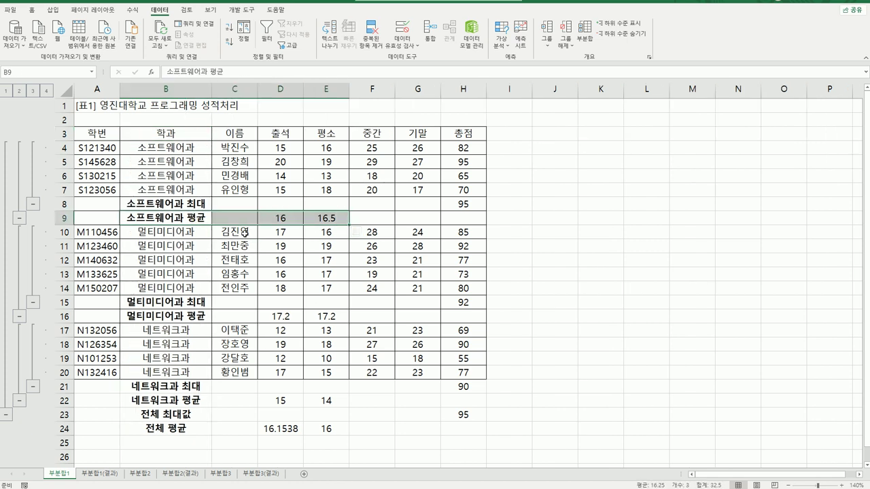
pyautogui.moveTo(199, 202); pyautogui.dragTo(457, 202)
pyautogui.click(457, 202)
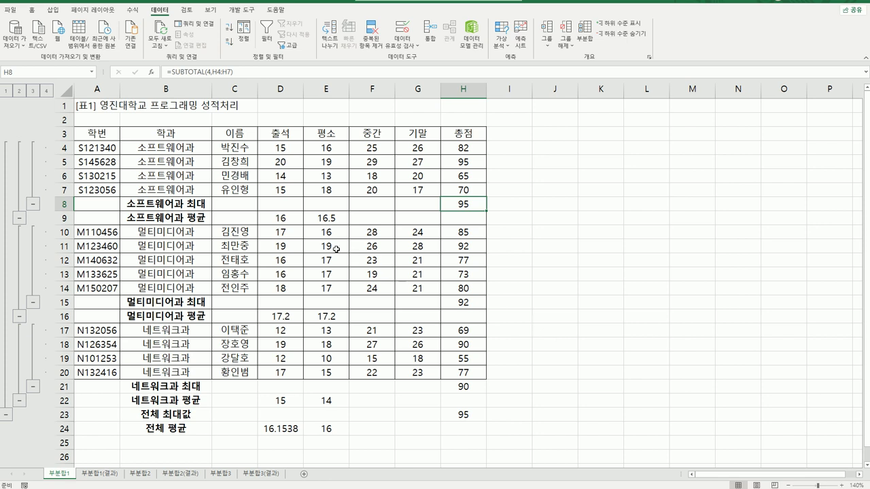
pyautogui.click(200, 218)
pyautogui.click(183, 205)
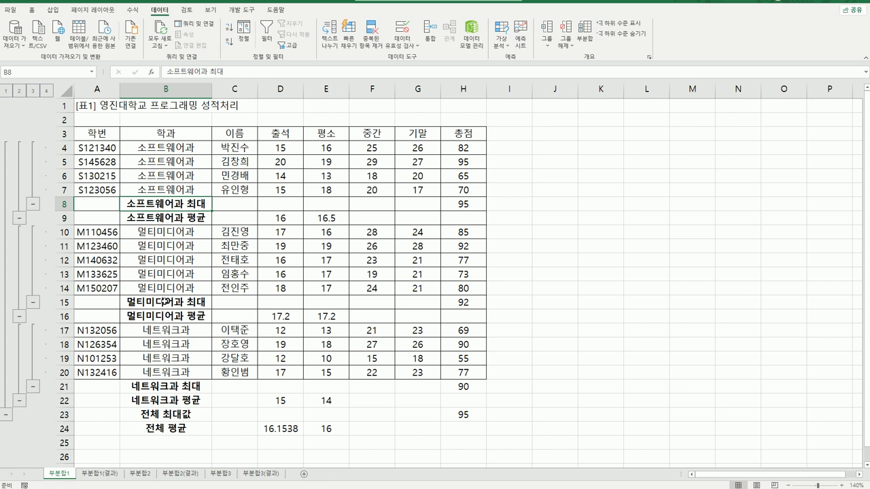
# Compare the subtotals on the 부분합1 sheet with the reference on the 부분합1(결과) sheet
pyautogui.click(100, 480)
pyautogui.click(73, 480)
pyautogui.click(95, 480)
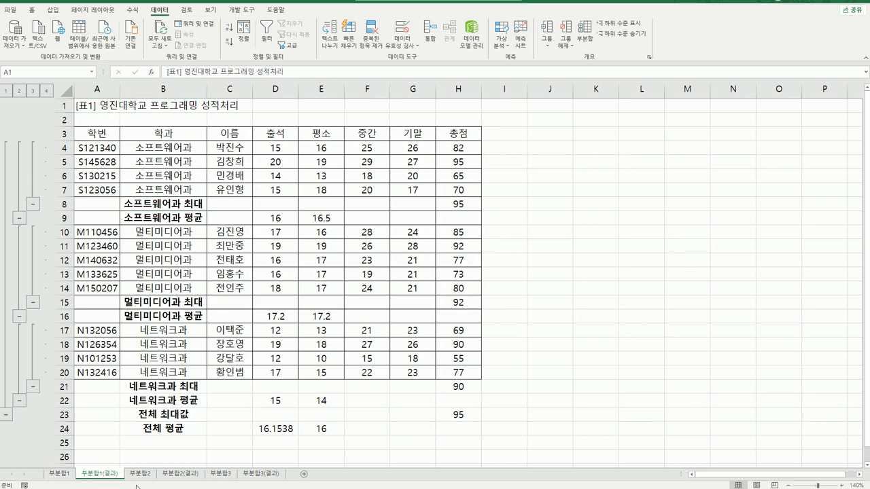
# Sort the 소양인증포인트 현황 table on the 부분합2 sheet in ascending order by 학과
pyautogui.click(139, 476)
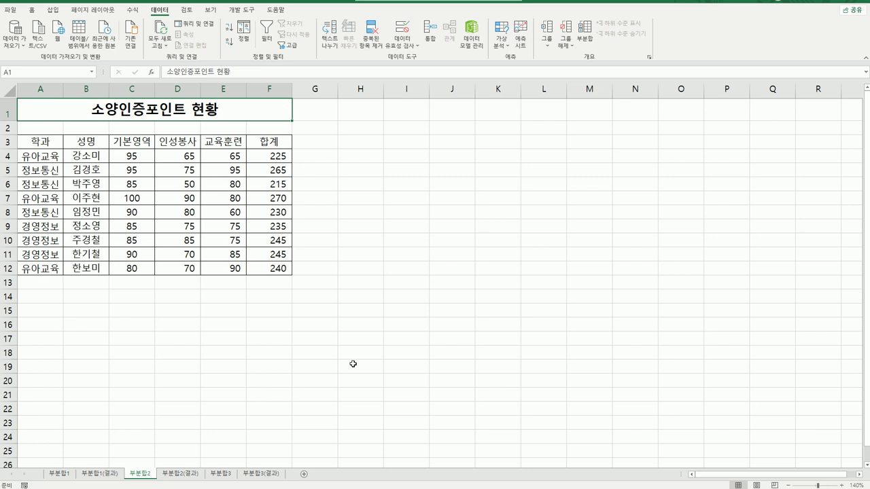
pyautogui.click(51, 149)
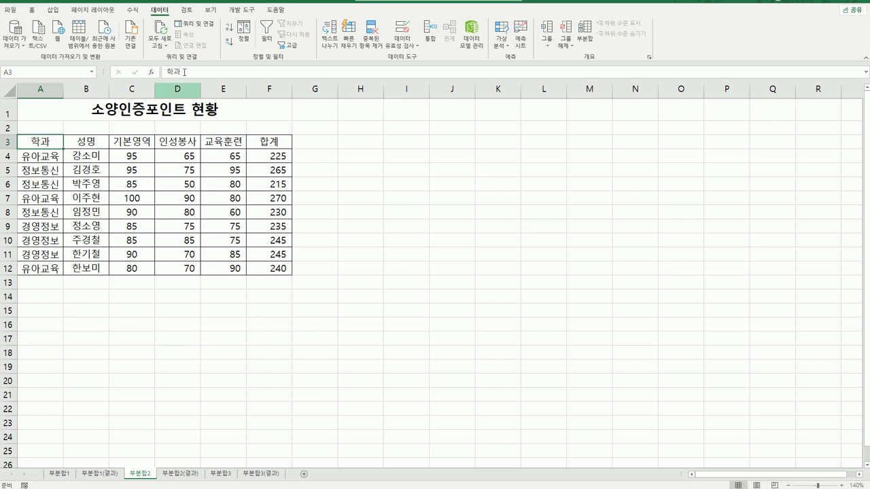
pyautogui.click(77, 116)
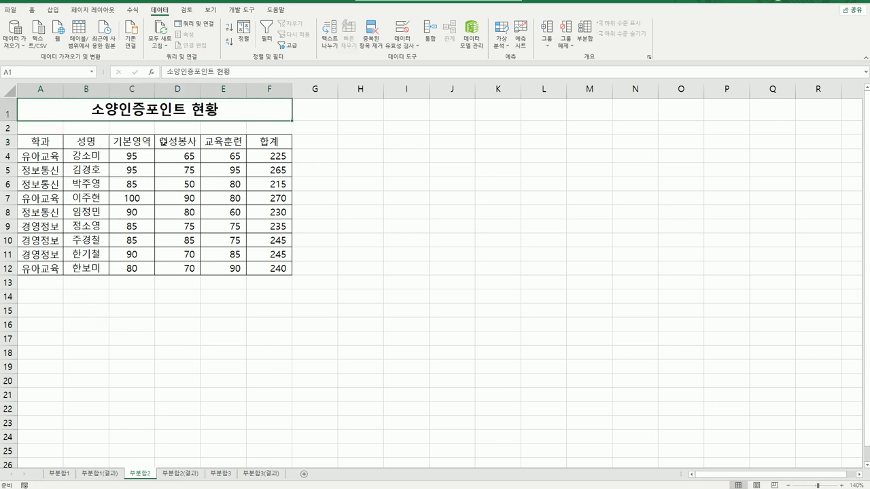
pyautogui.click(52, 144)
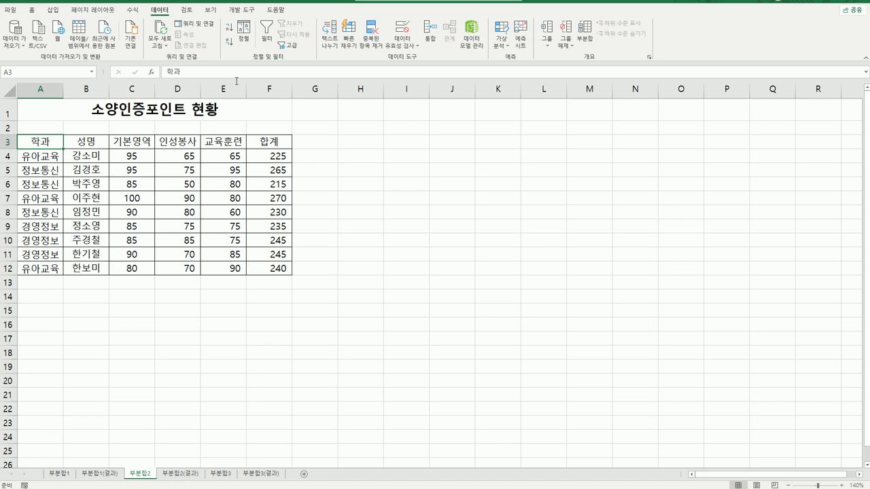
pyautogui.click(229, 27)
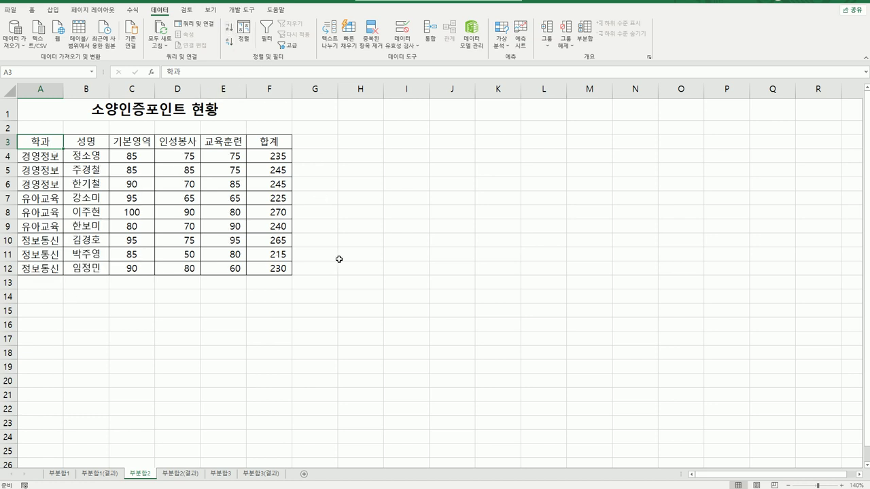
# Create a subtotal grouped by 학과 that uses the 최소 function on 합계
pyautogui.click(584, 33)
pyautogui.moveTo(474, 150); pyautogui.dragTo(440, 140)
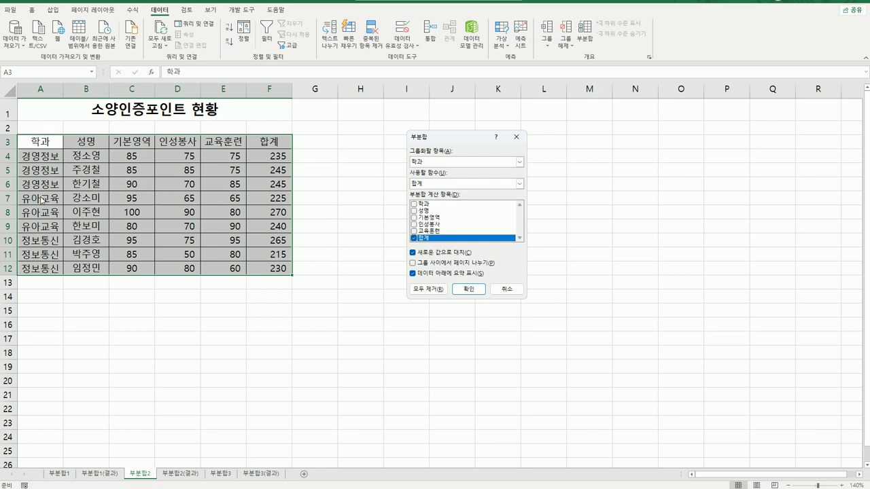
pyautogui.click(419, 186)
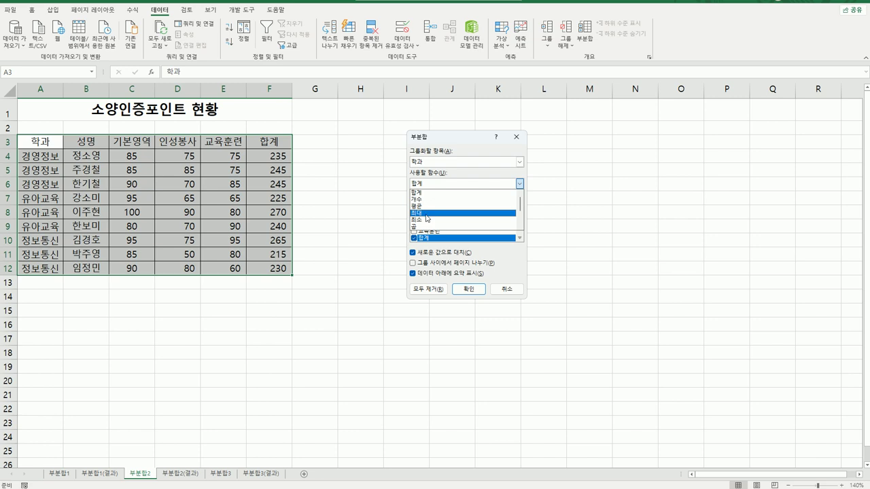
pyautogui.click(426, 219)
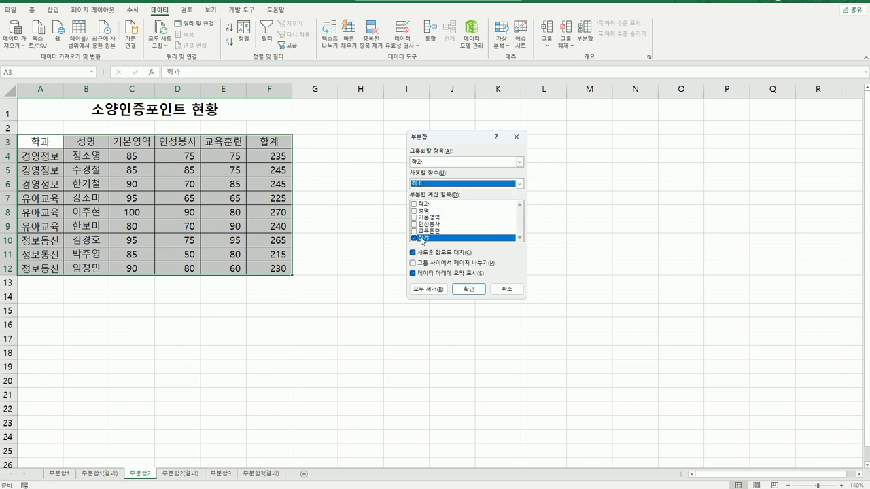
pyautogui.click(466, 292)
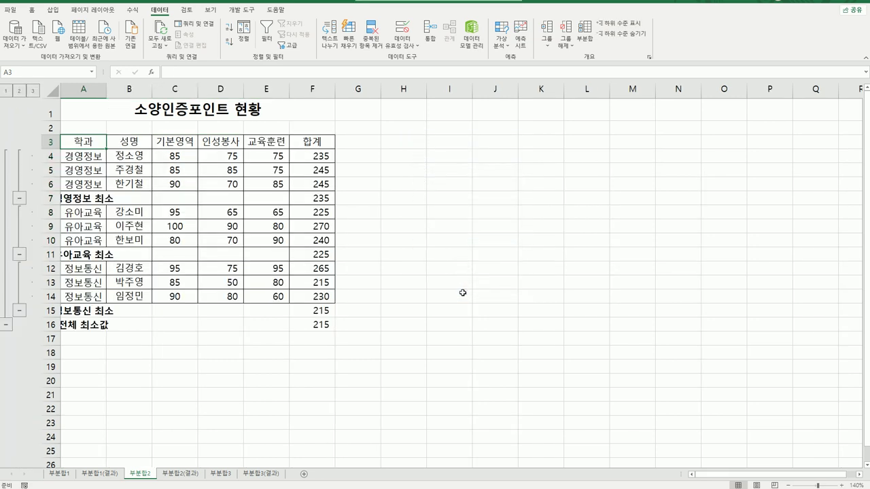
# Set up a second Subtotal by 학과 with the 평균 function for 기본영역, 인성봉사 and 교육훈련, excluding 합계
pyautogui.click(584, 34)
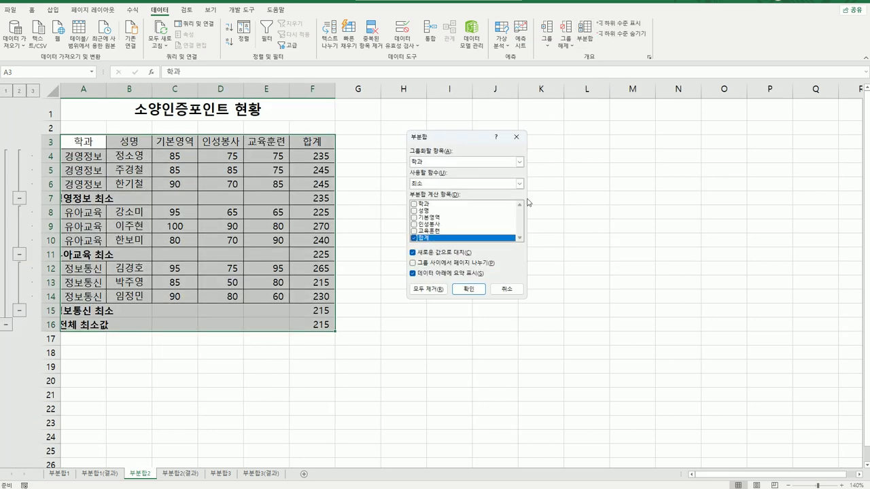
pyautogui.click(460, 185)
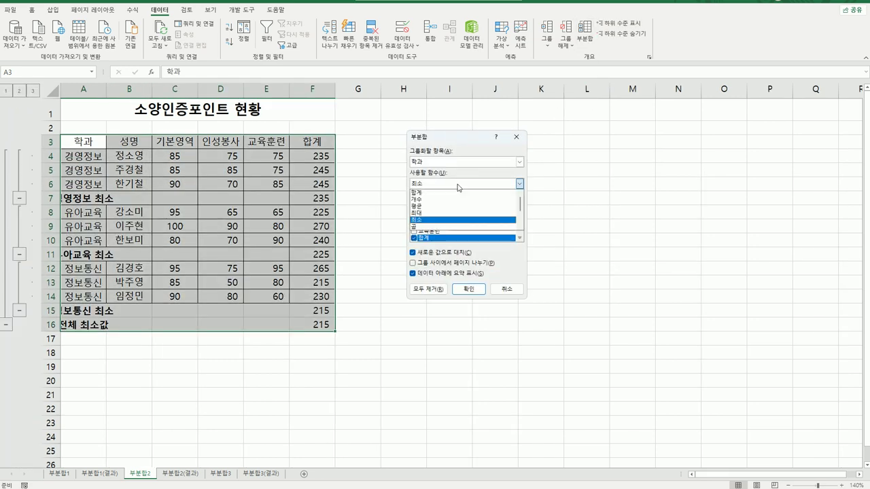
pyautogui.click(445, 207)
pyautogui.click(413, 238)
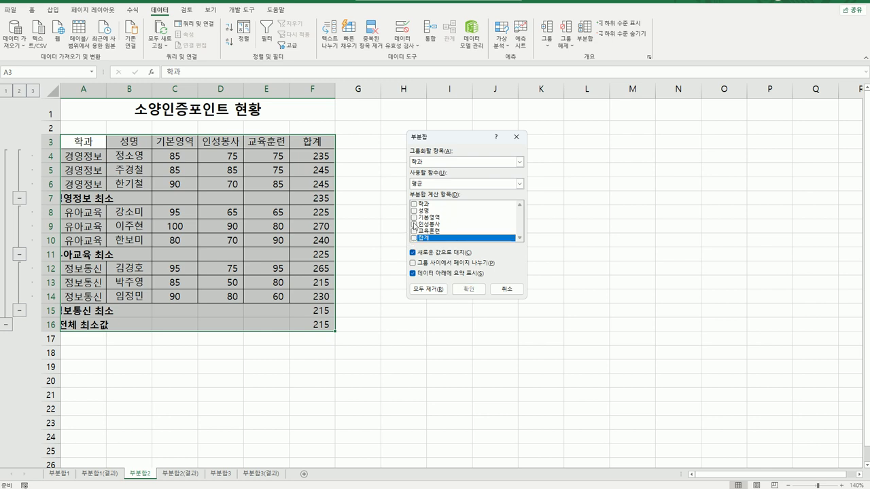
pyautogui.click(413, 217)
pyautogui.click(414, 224)
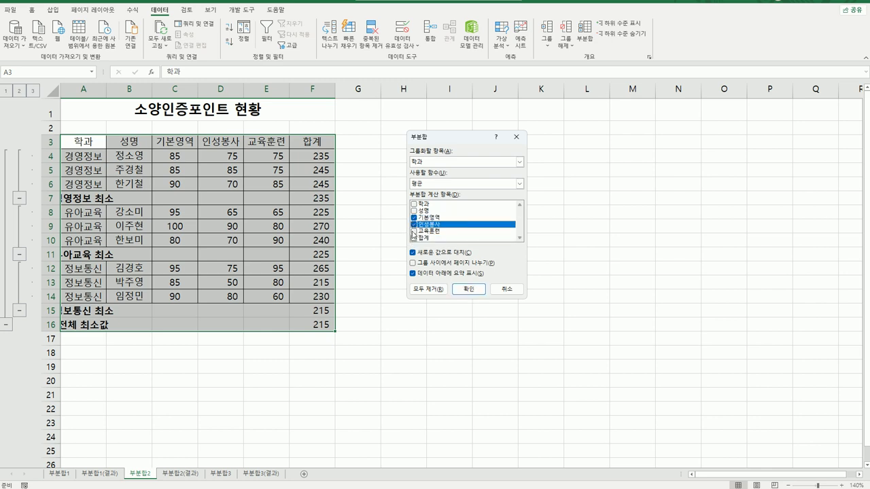
pyautogui.click(413, 231)
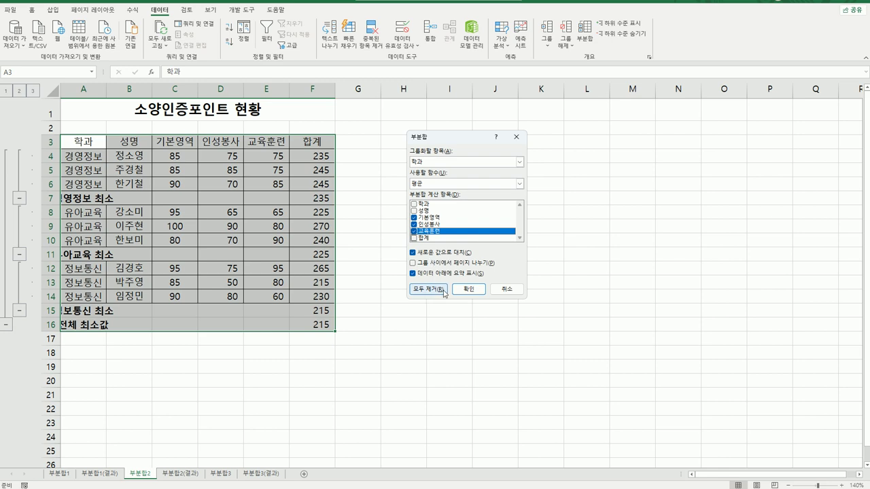
# Apply the second subtotal without replacing the current ones (새로운 값으로 대치 off), and auto-fit the width of column A
pyautogui.click(434, 257)
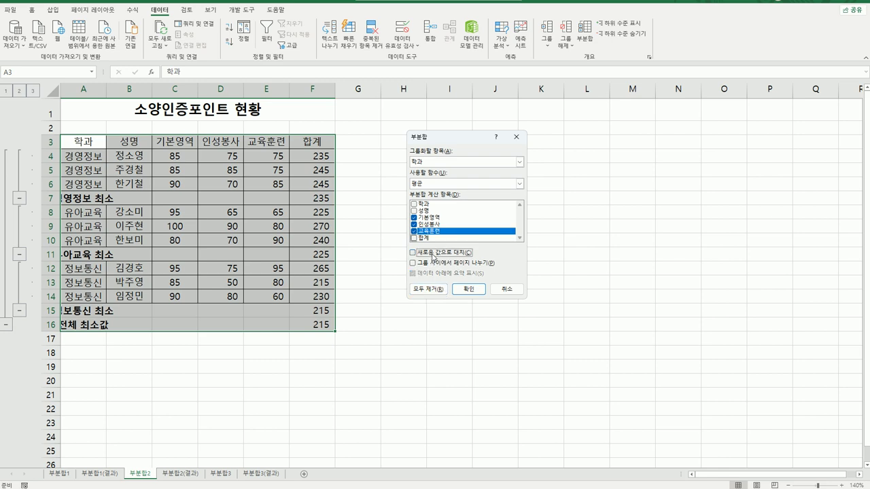
pyautogui.click(468, 291)
pyautogui.click(467, 299)
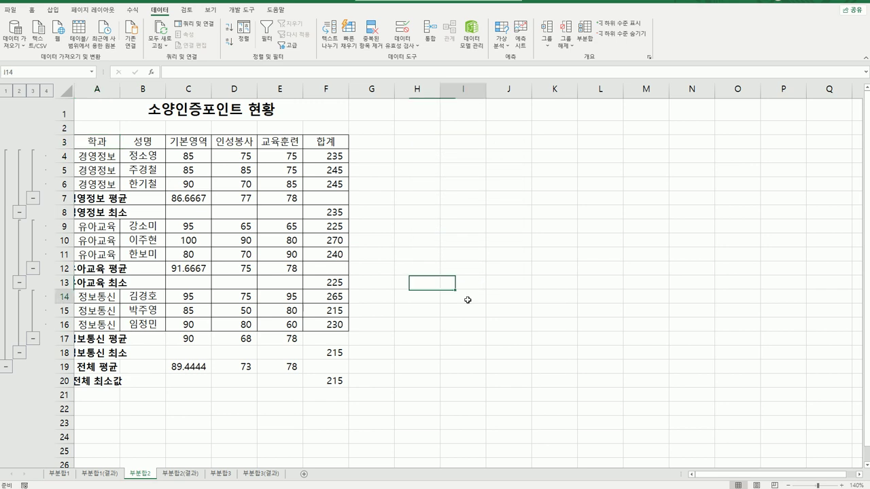
pyautogui.doubleClick(120, 93)
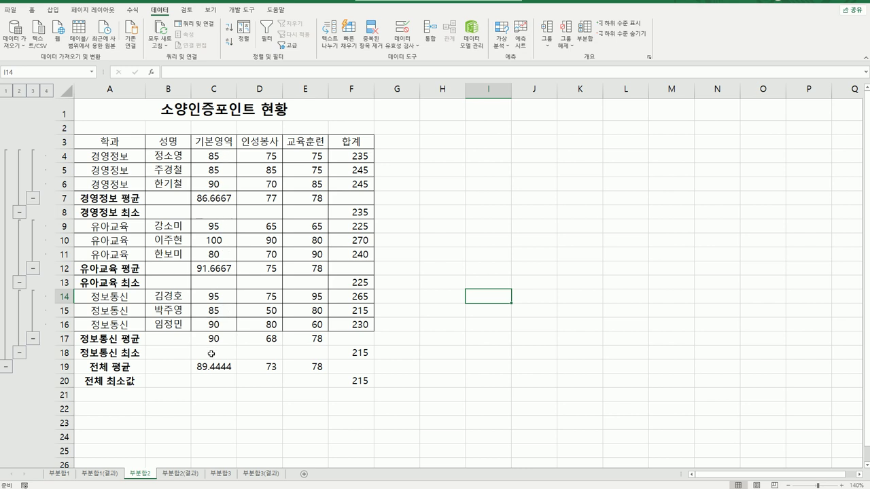
# Format the 기본영역 averages in C7, C12, C17 and C19 as numbers with one decimal place
pyautogui.click(211, 200)
pyautogui.keyDown('ctrl'); pyautogui.click(215, 268); pyautogui.keyUp('ctrl')
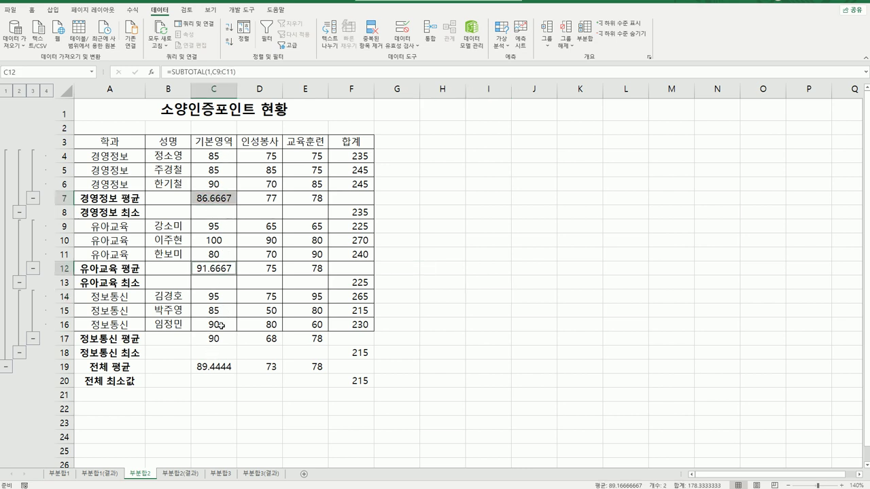
pyautogui.keyDown('ctrl'); pyautogui.click(215, 339); pyautogui.keyUp('ctrl')
pyautogui.keyDown('ctrl'); pyautogui.click(219, 367); pyautogui.keyUp('ctrl')
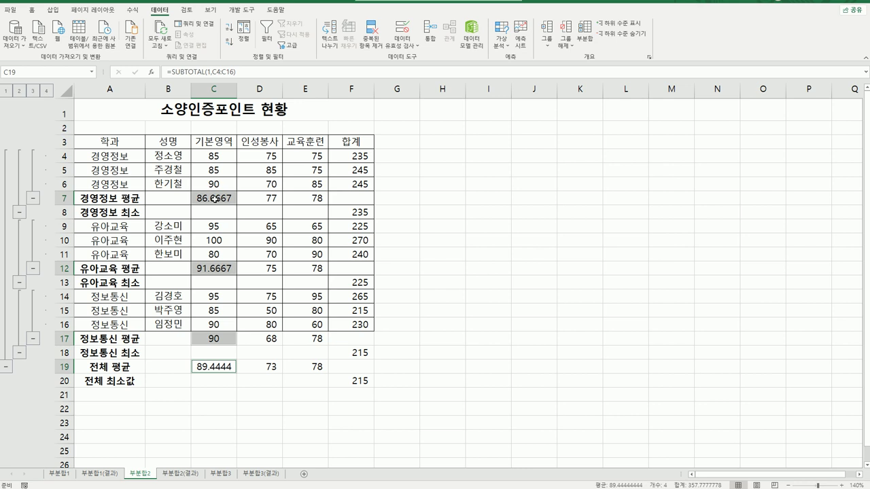
pyautogui.rightClick(215, 198)
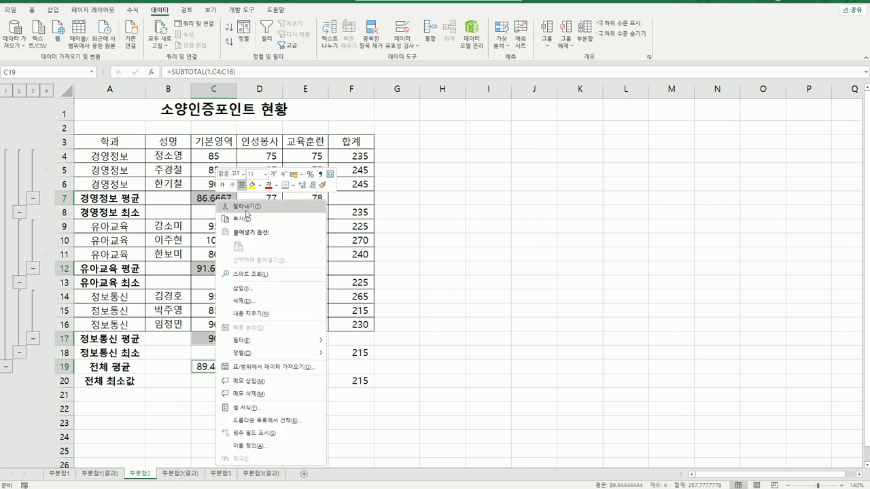
pyautogui.click(291, 409)
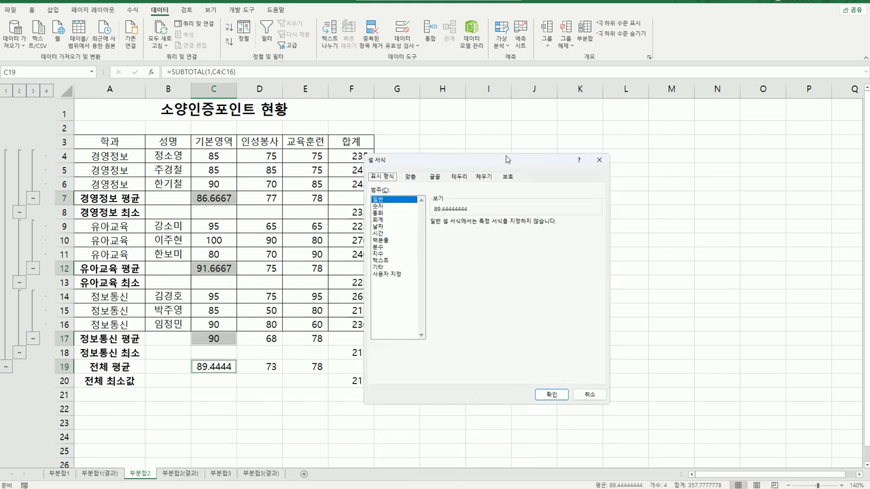
pyautogui.click(453, 181)
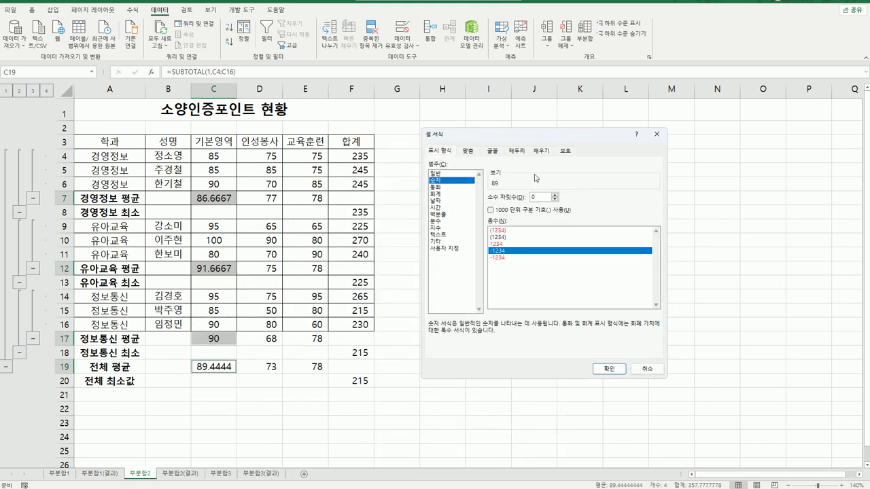
pyautogui.click(554, 195)
pyautogui.click(451, 251)
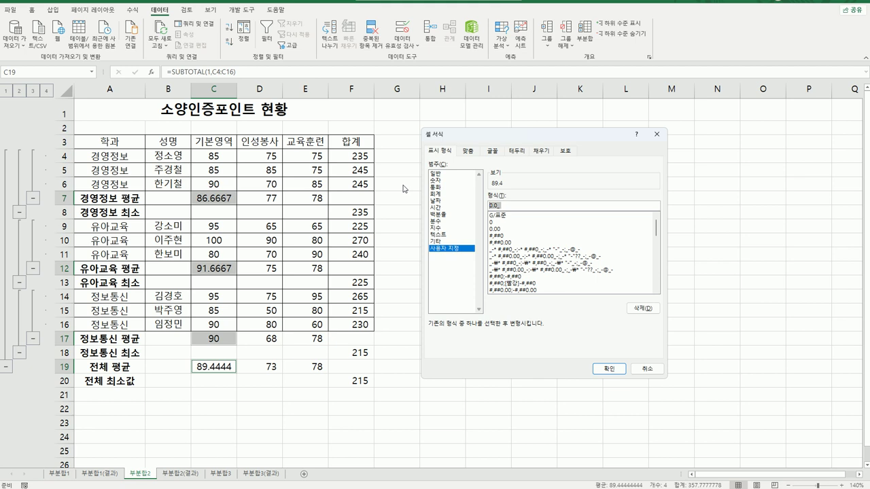
pyautogui.write('#')
pyautogui.click(609, 369)
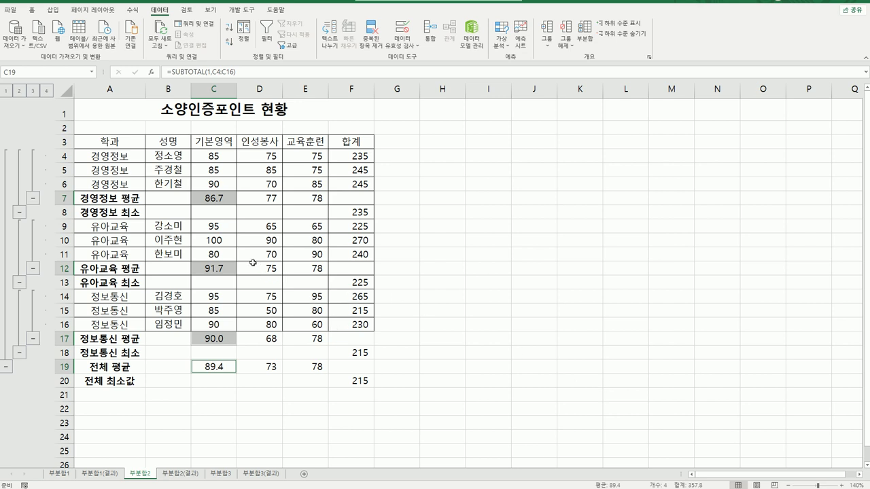
# Format A3:F20 as a table with headers in the style 파랑, 표 스타일 보통 2, and compare it with the 부분합2(결과) sheet
pyautogui.click(211, 184)
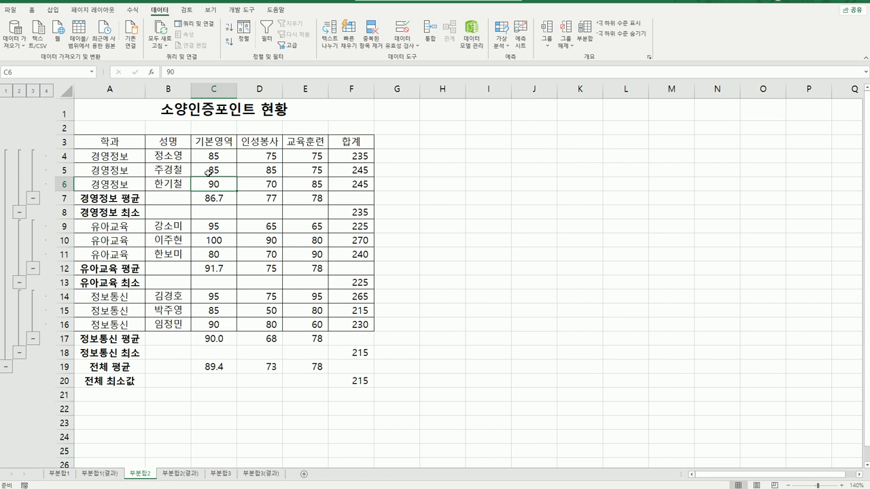
pyautogui.click(32, 10)
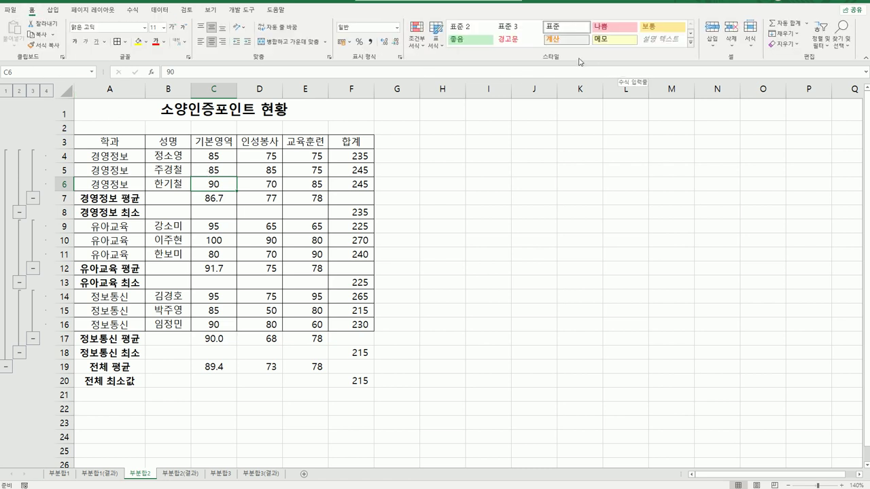
pyautogui.click(435, 44)
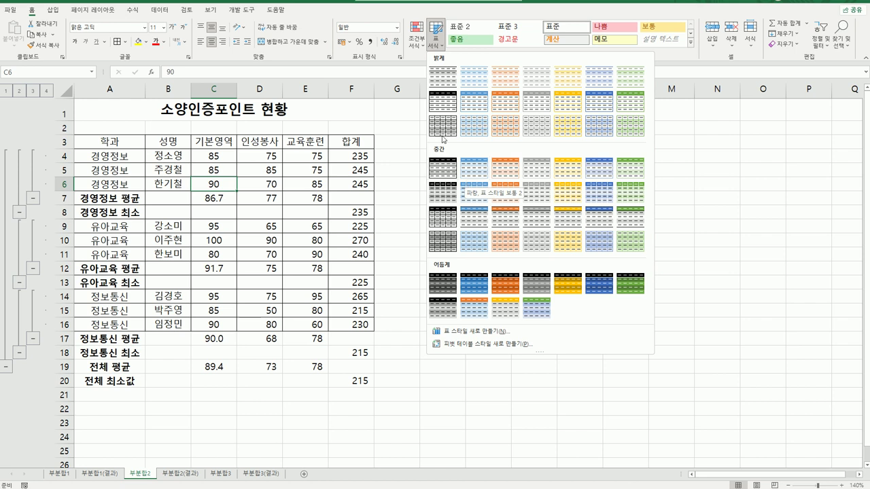
pyautogui.click(470, 179)
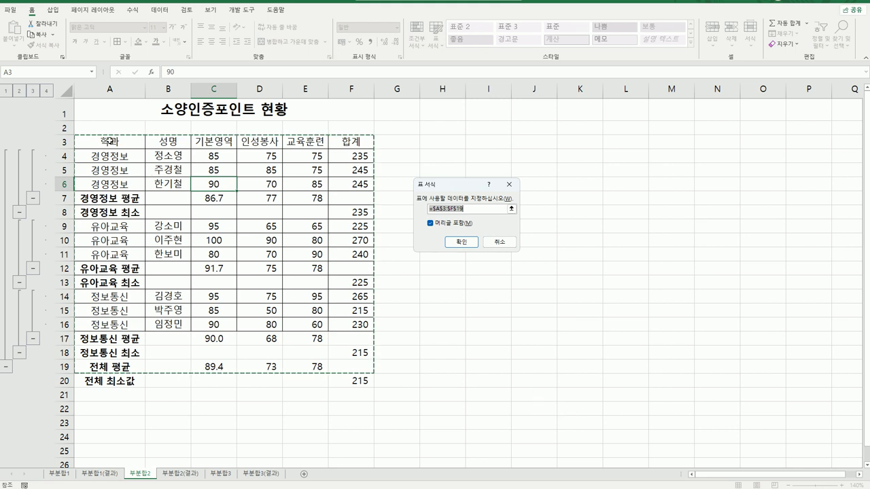
pyautogui.moveTo(110, 141); pyautogui.dragTo(342, 378)
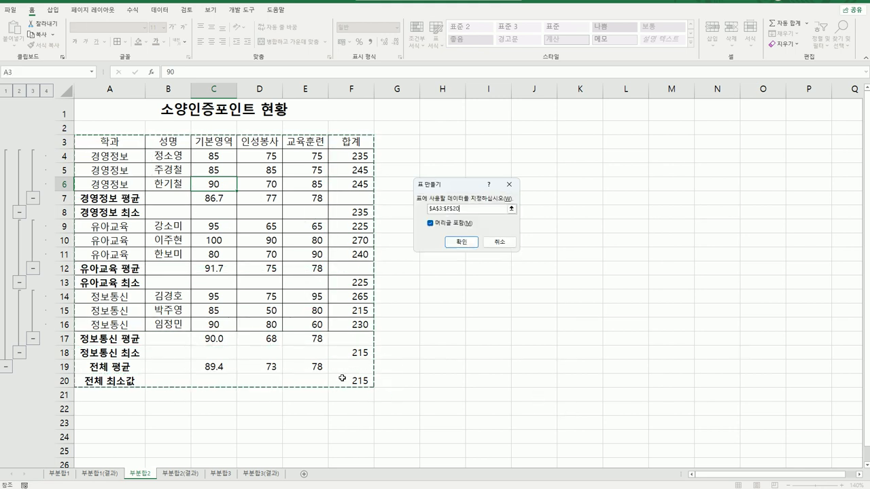
pyautogui.click(461, 242)
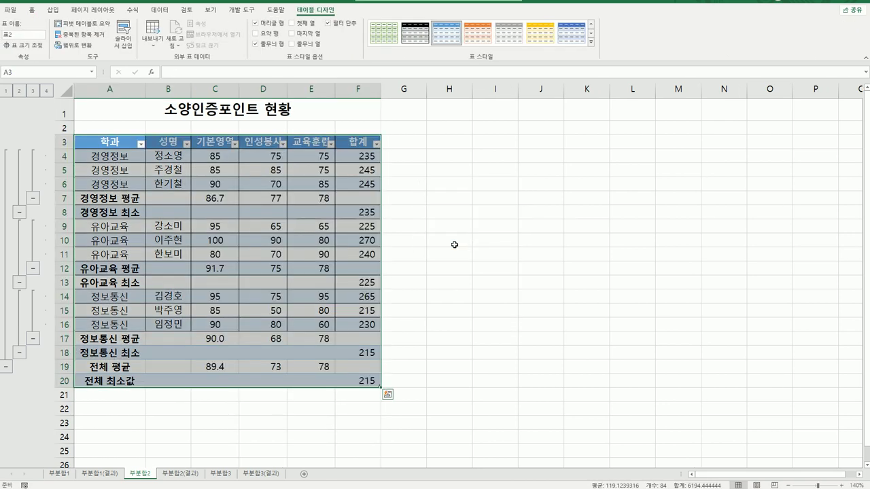
pyautogui.click(455, 244)
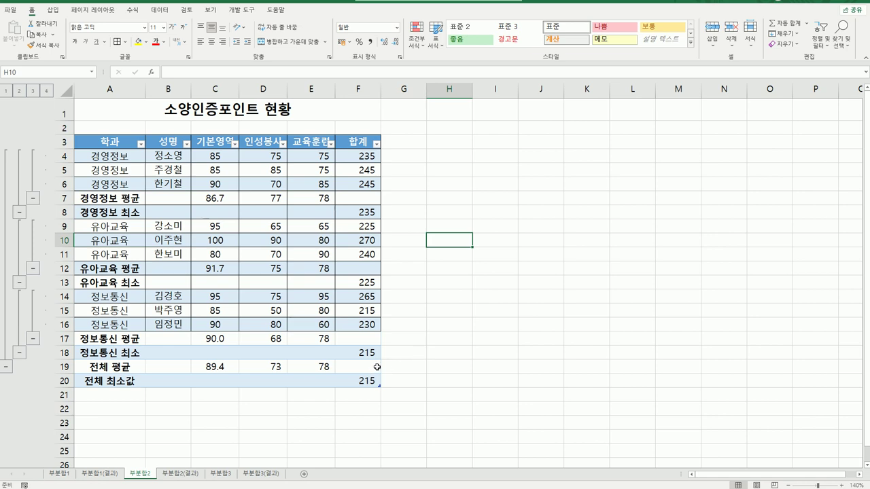
pyautogui.click(176, 474)
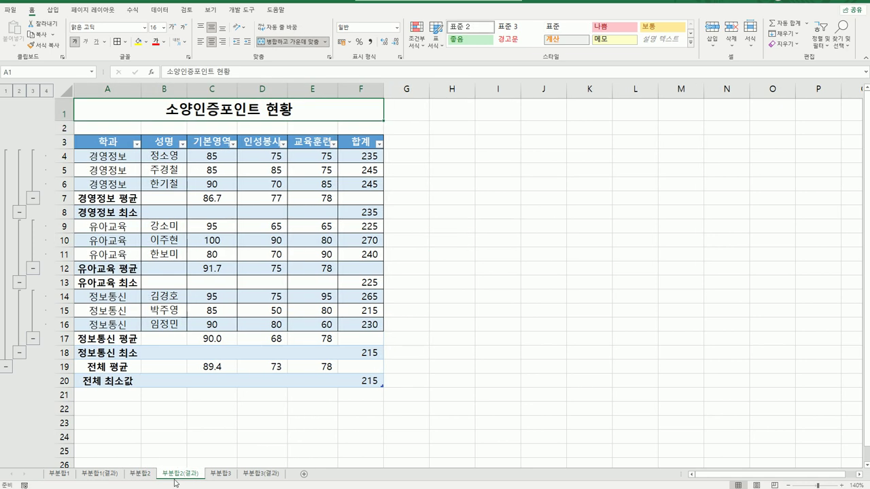
# Sort the course table on the 부분합3 sheet by 구분 in ascending order
pyautogui.click(225, 478)
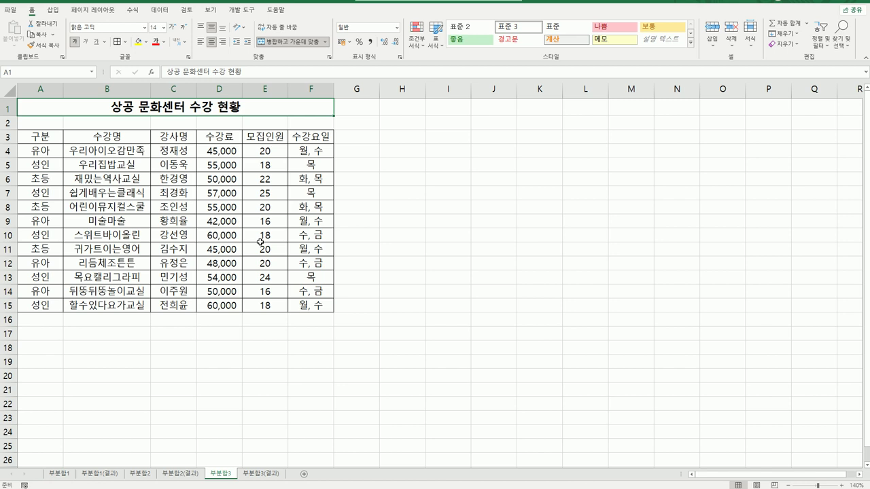
pyautogui.click(42, 162)
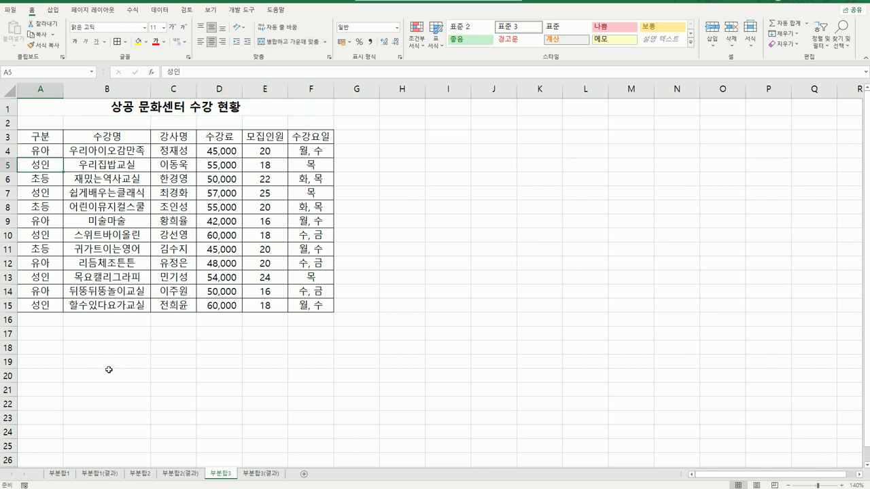
pyautogui.click(159, 10)
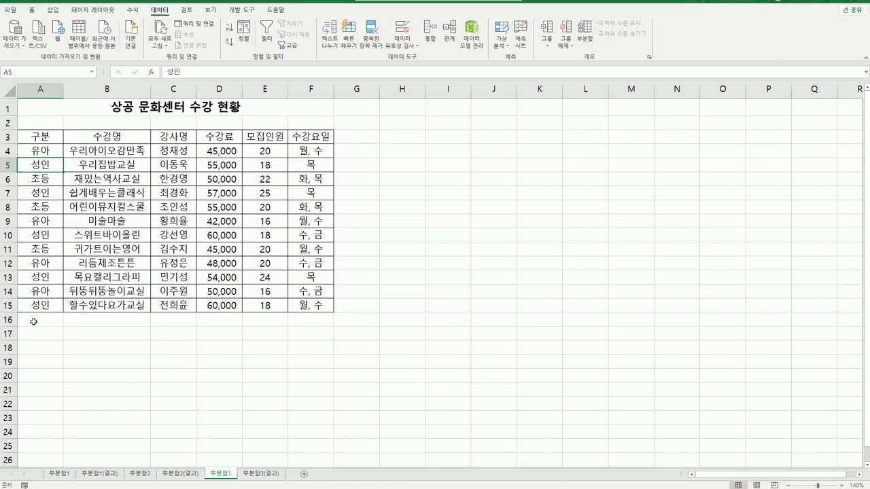
pyautogui.click(230, 28)
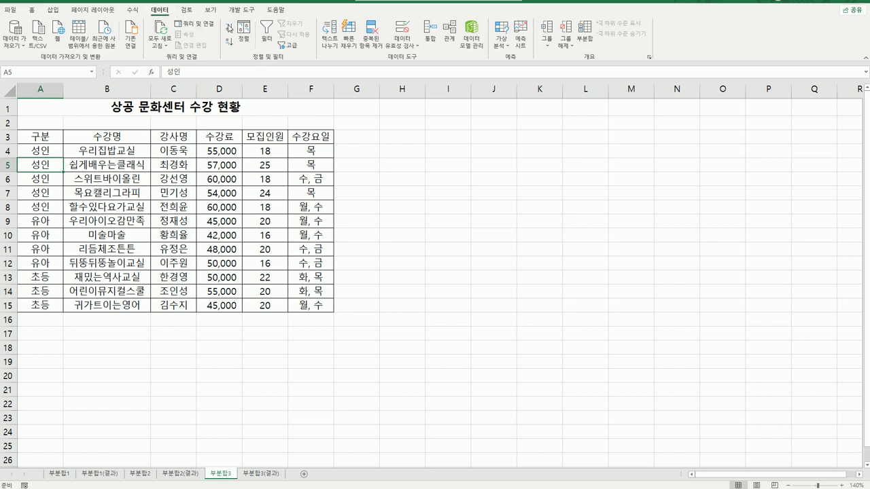
# Add a second sort level on 수강료 in descending order (내림차순) under 구분 and apply the sort
pyautogui.click(243, 34)
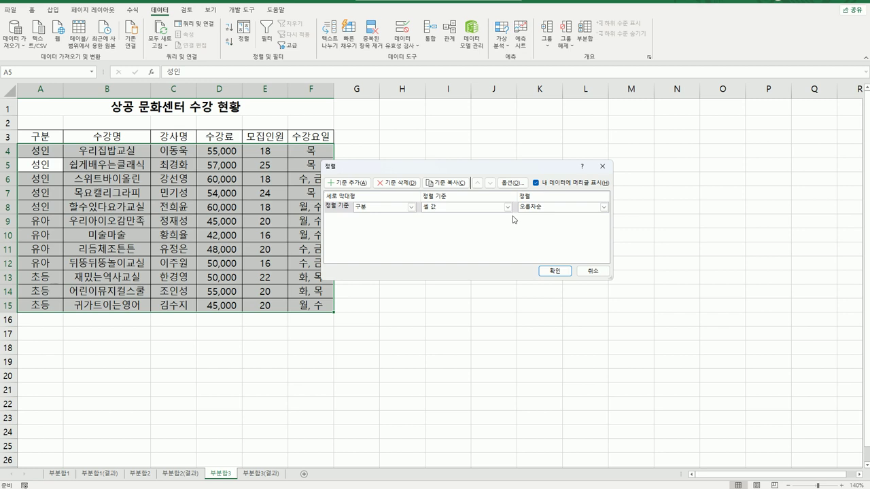
pyautogui.click(356, 185)
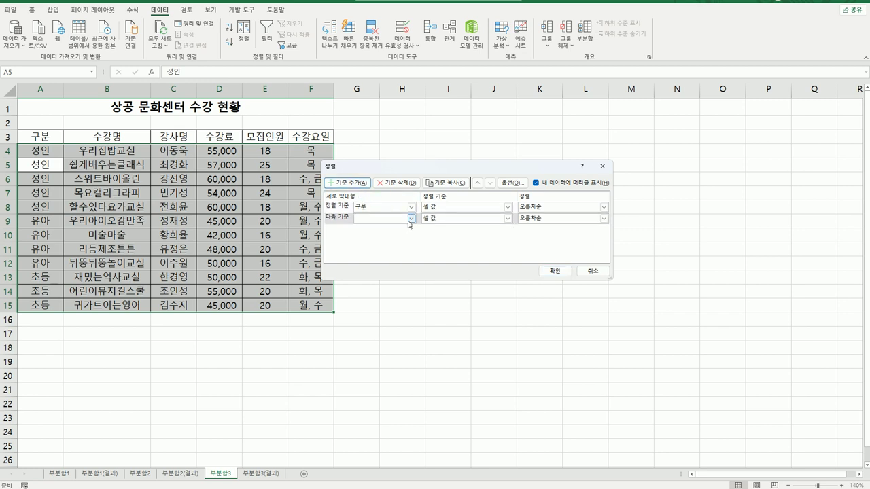
pyautogui.click(410, 218)
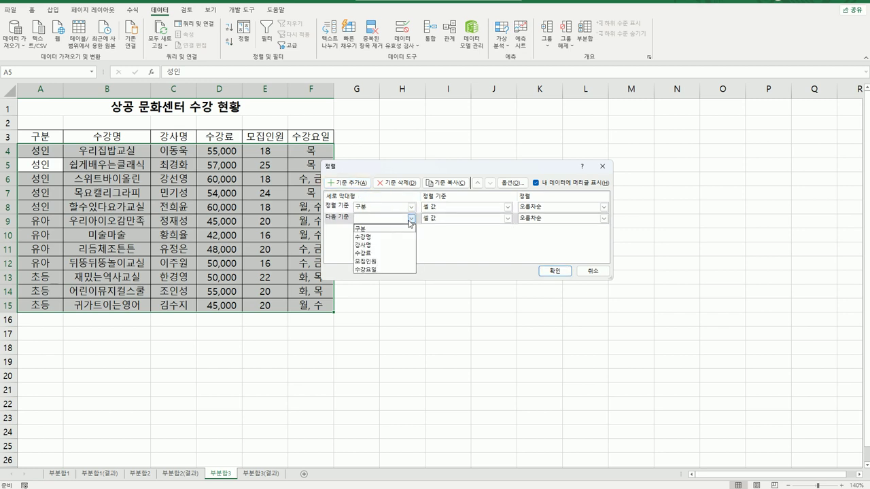
pyautogui.click(389, 253)
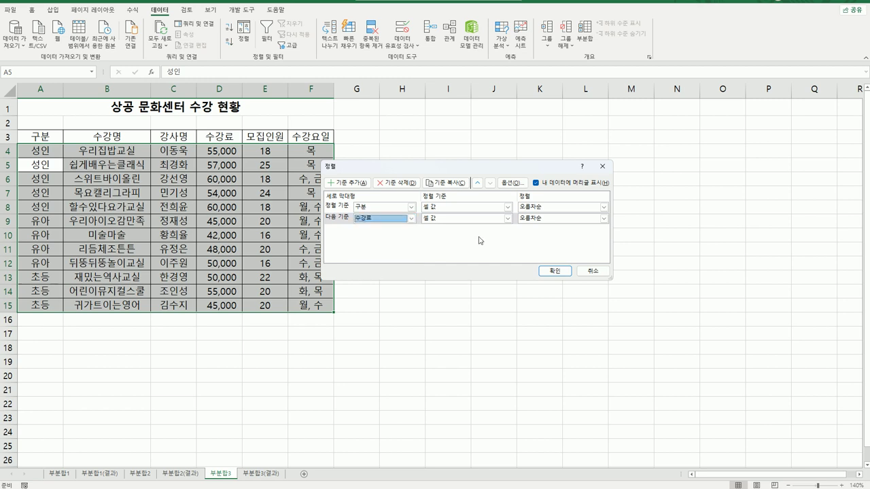
pyautogui.click(529, 222)
pyautogui.click(532, 234)
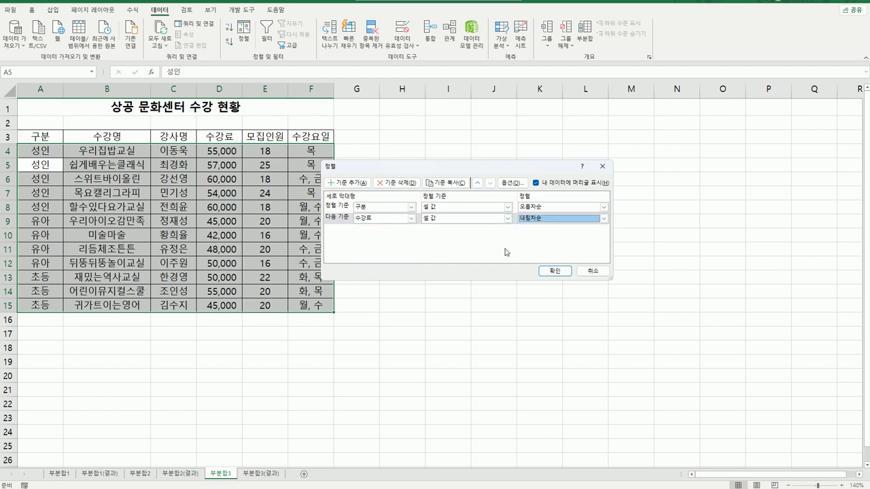
pyautogui.click(555, 271)
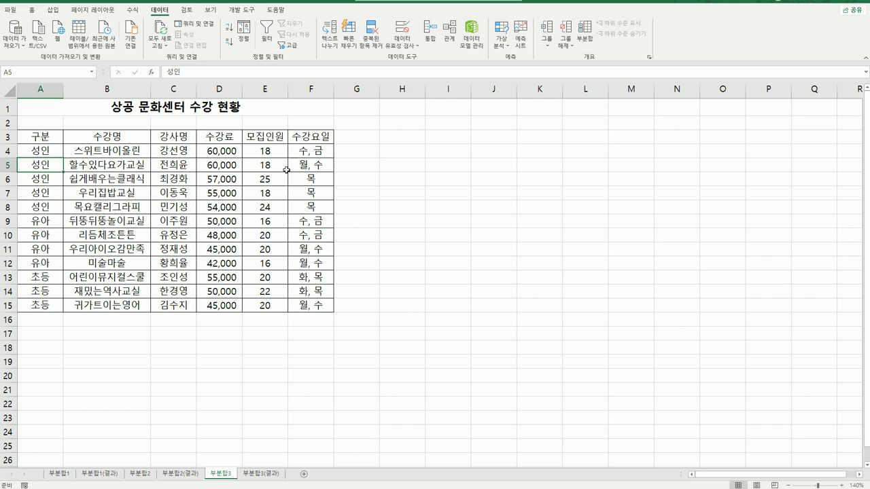
# Create a subtotal grouped by 구분 with the 평균 function for 수강료 only, excluding 수강요일
pyautogui.click(585, 34)
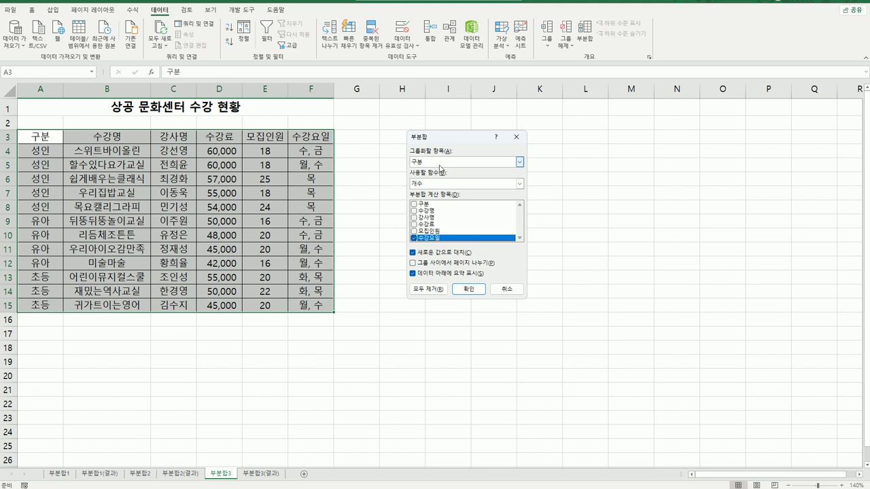
pyautogui.click(448, 183)
pyautogui.click(441, 210)
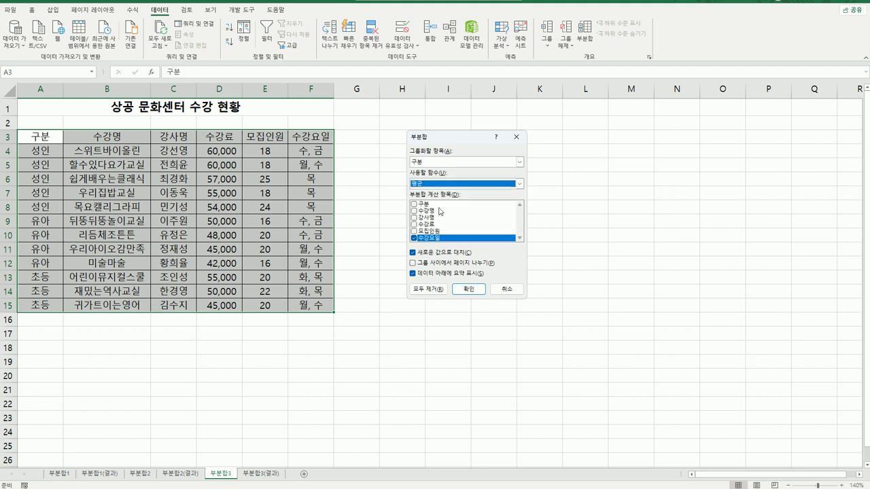
pyautogui.click(413, 239)
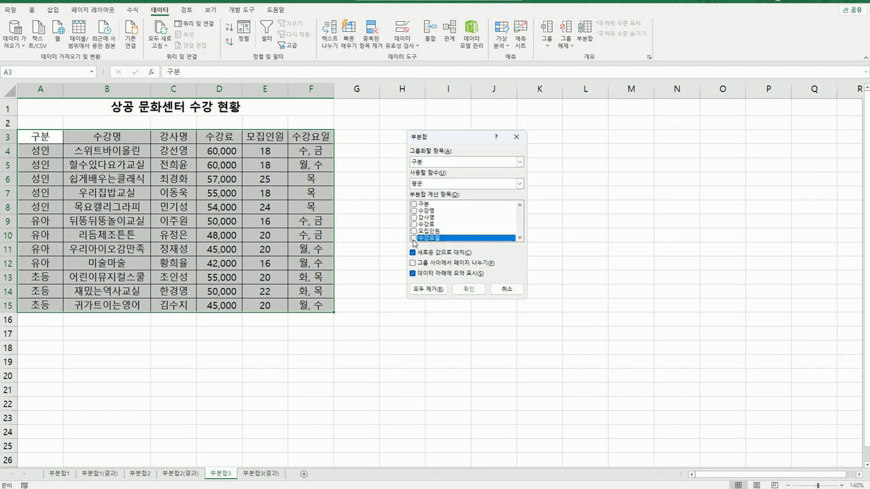
pyautogui.click(414, 224)
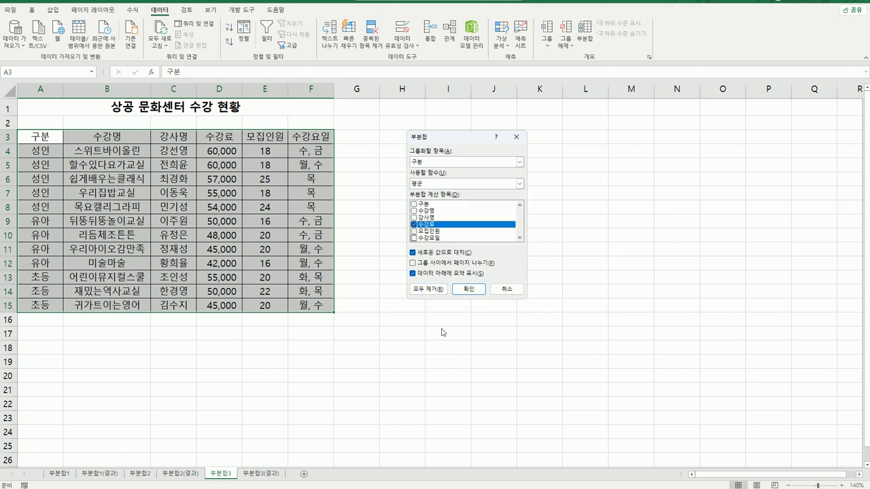
pyautogui.click(468, 289)
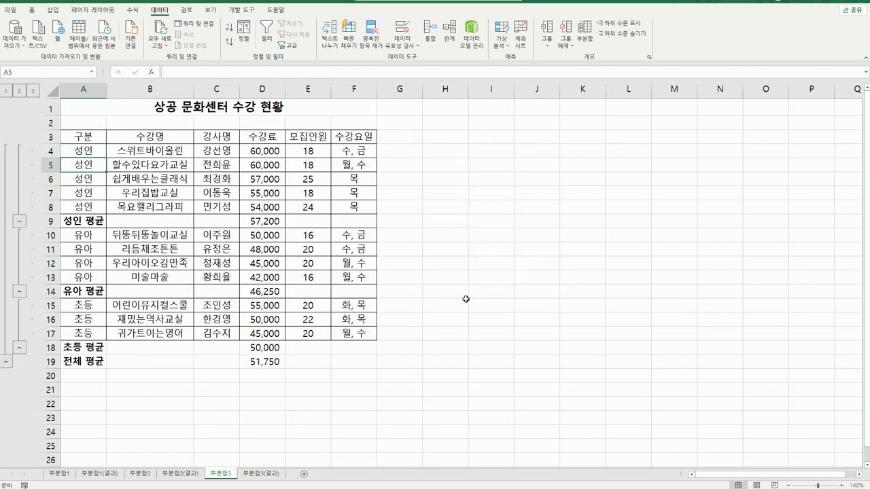
# Add a second subtotal by 구분 with the 합계 function for 모집인원 only, turning off 새로운 값으로 대치
pyautogui.click(585, 31)
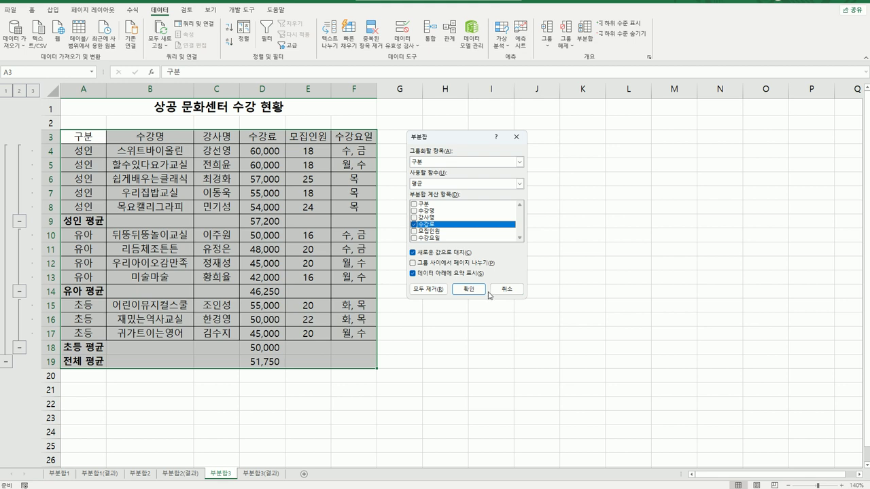
pyautogui.click(441, 185)
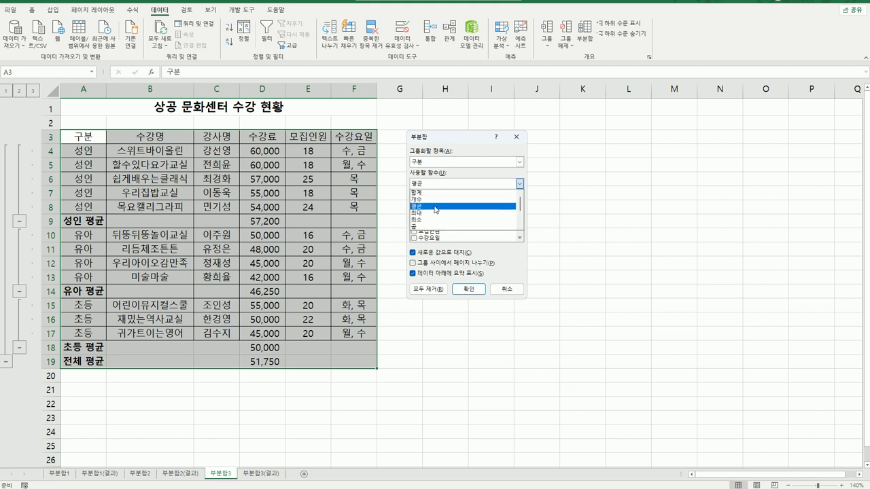
pyautogui.click(435, 193)
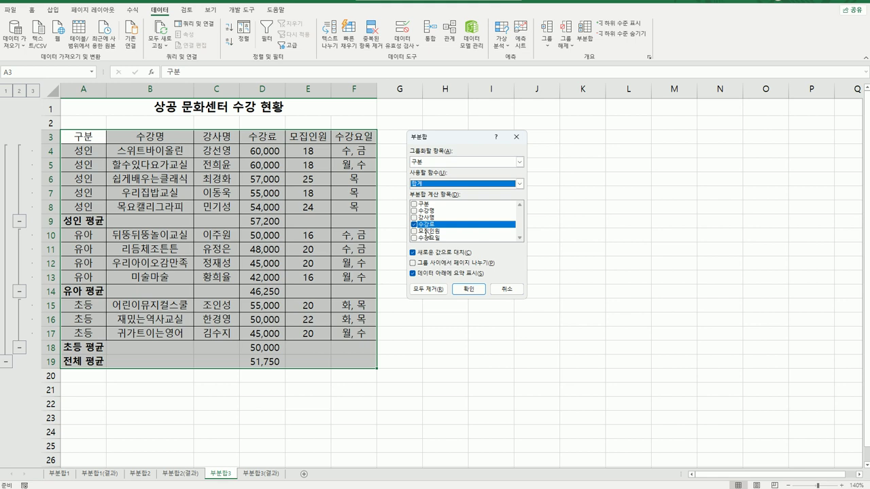
pyautogui.click(414, 225)
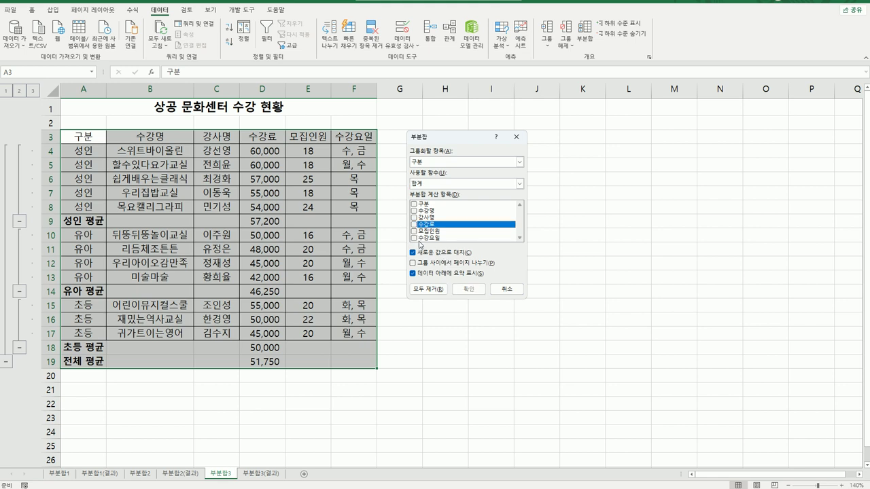
pyautogui.click(414, 232)
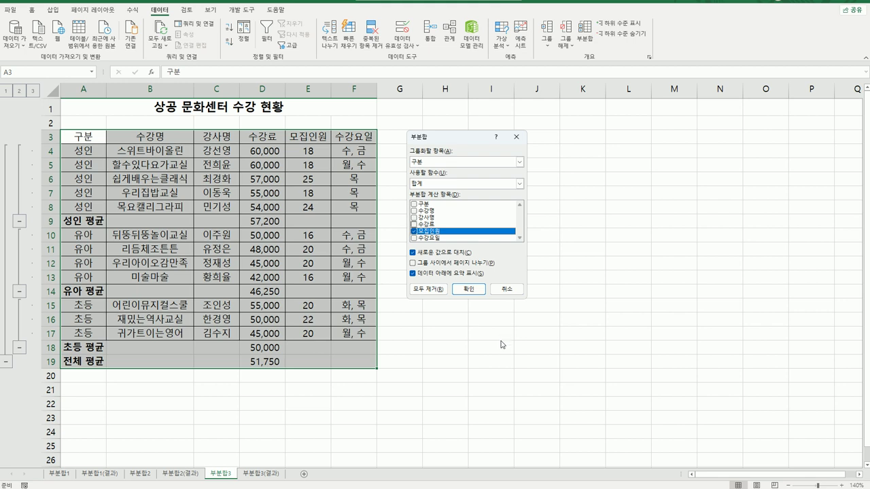
pyautogui.click(434, 253)
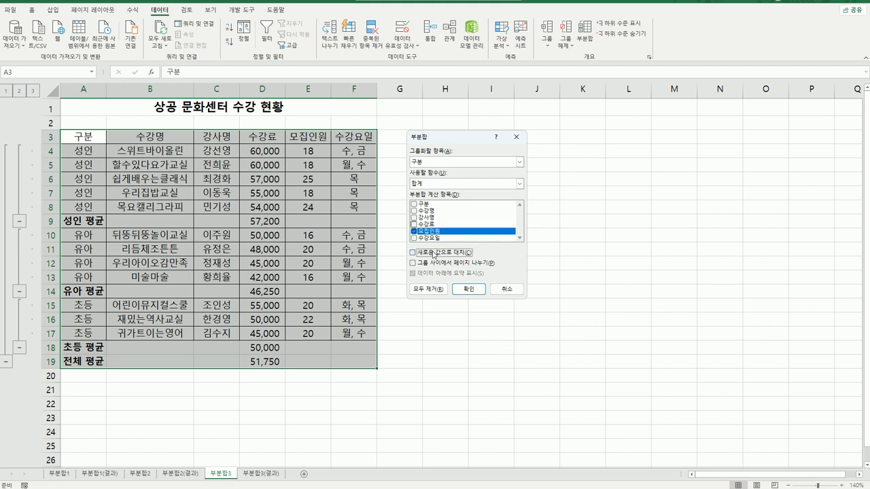
pyautogui.click(468, 289)
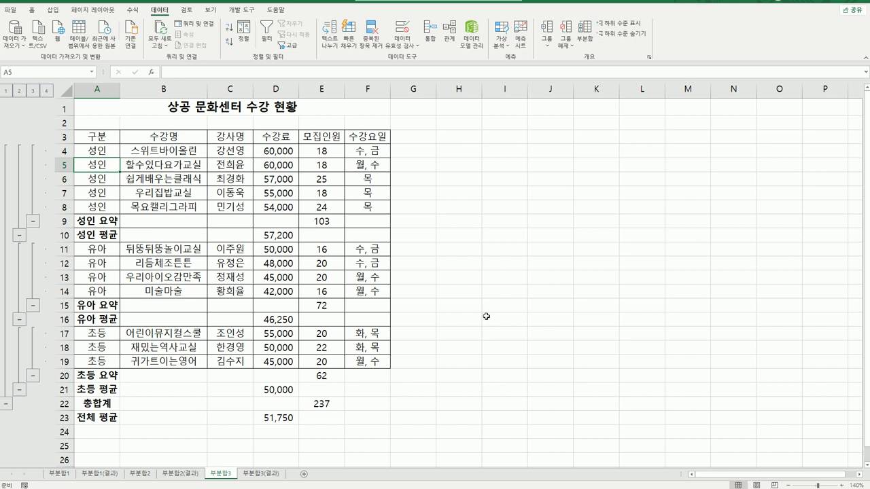
# Set up a Replace for cells A9:A23 that finds 요약 and replaces it with 합계
pyautogui.click(101, 225)
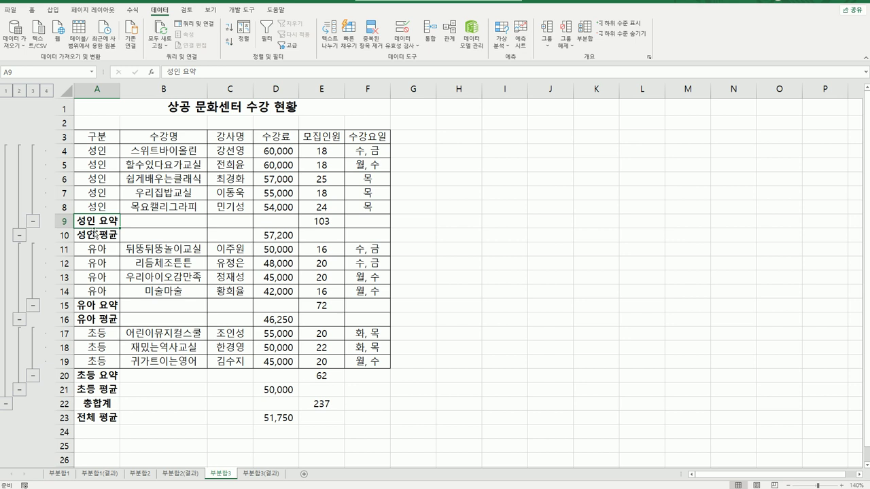
pyautogui.moveTo(95, 221); pyautogui.dragTo(97, 376)
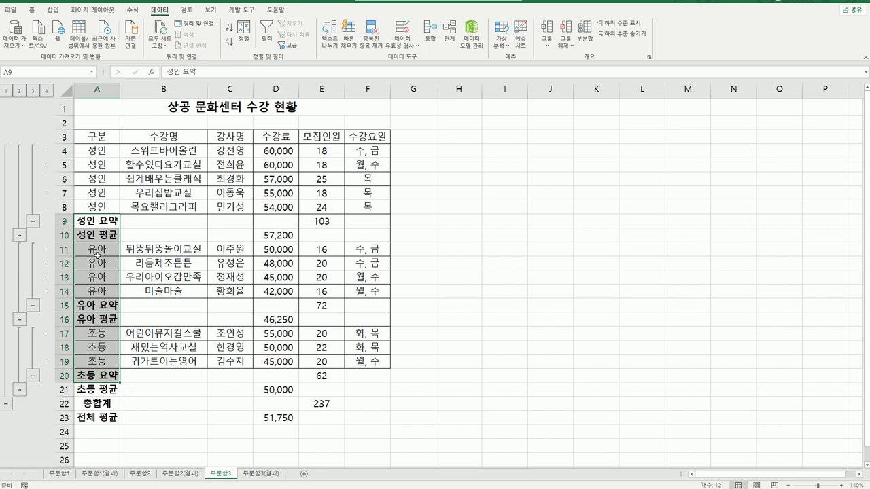
pyautogui.moveTo(95, 227); pyautogui.dragTo(96, 417)
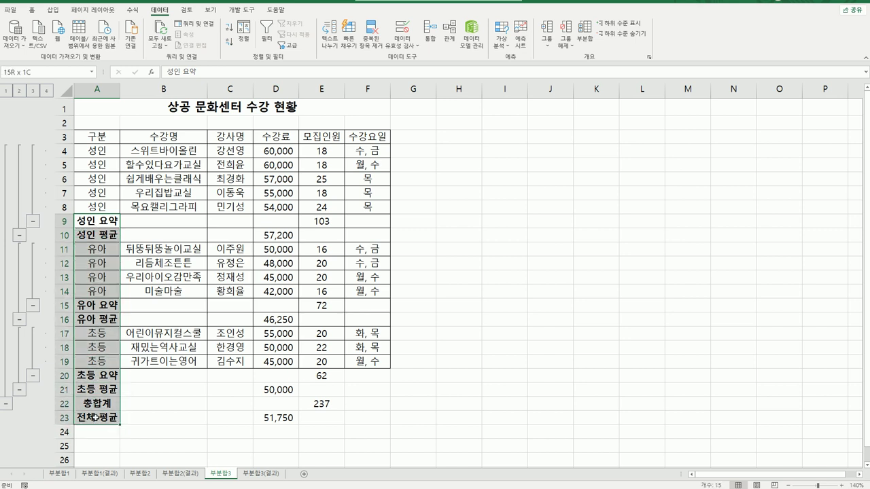
pyautogui.click(31, 9)
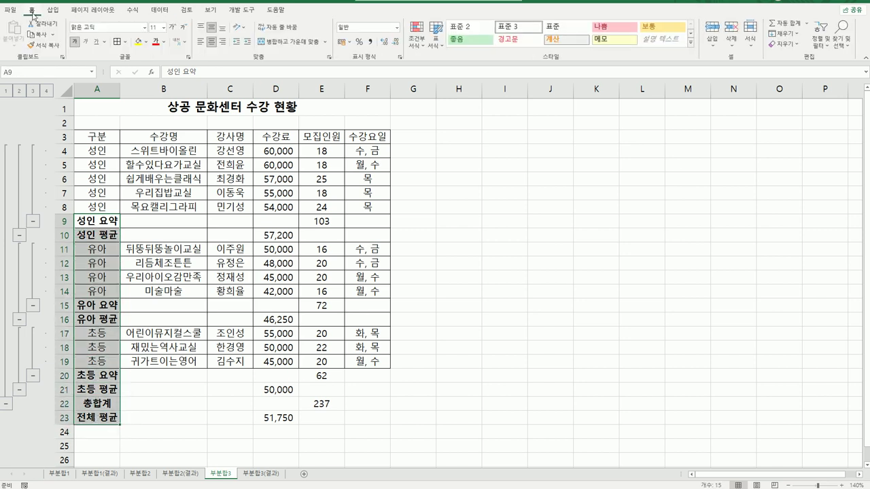
pyautogui.click(842, 52)
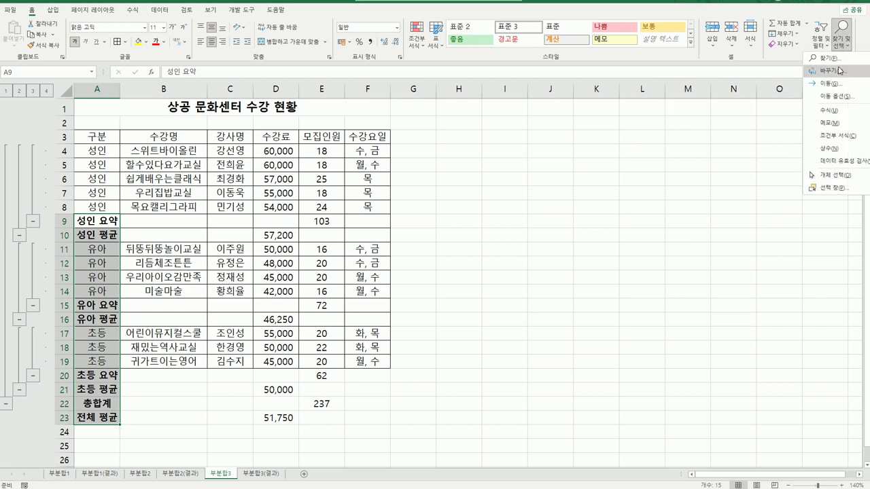
pyautogui.click(840, 75)
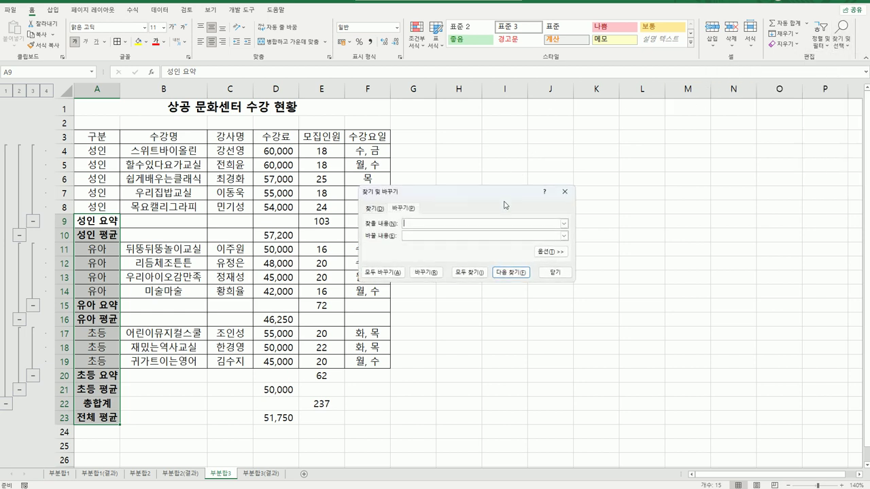
pyautogui.moveTo(456, 198); pyautogui.dragTo(593, 196)
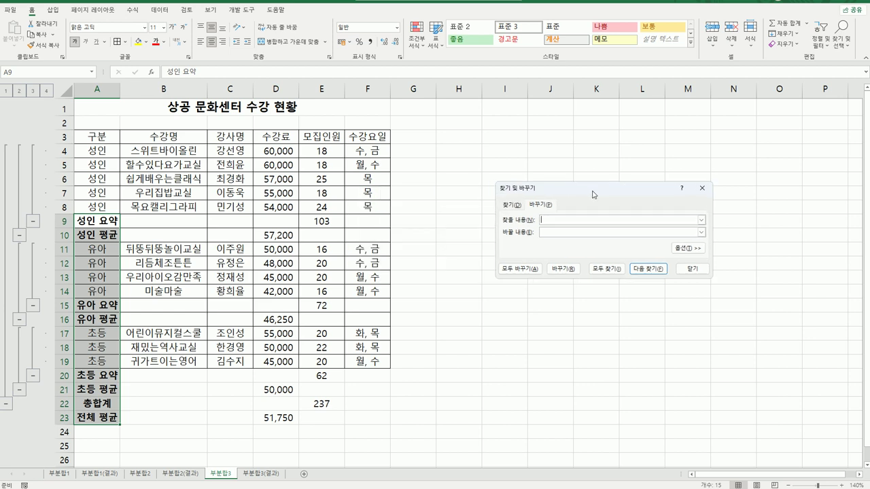
pyautogui.write('요약')
pyautogui.write('합')
pyautogui.write('계')
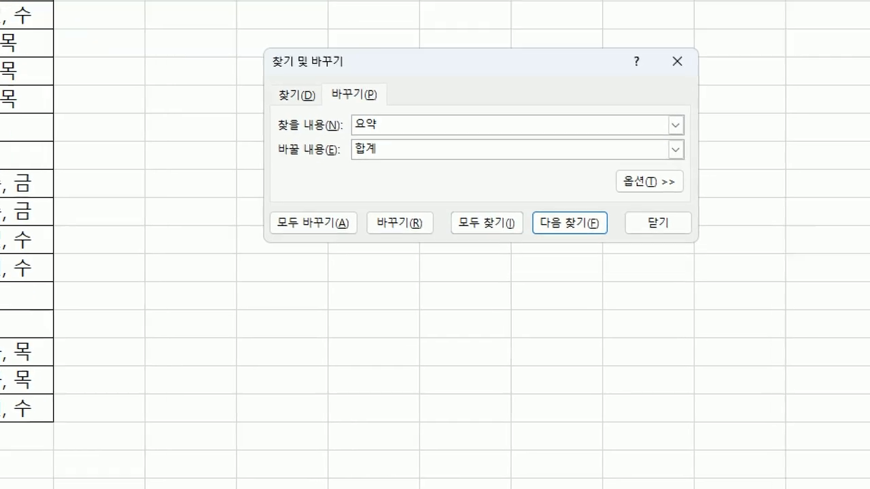
pyautogui.moveTo(342, 171); pyautogui.dragTo(310, 167)
pyautogui.moveTo(340, 195); pyautogui.dragTo(299, 196)
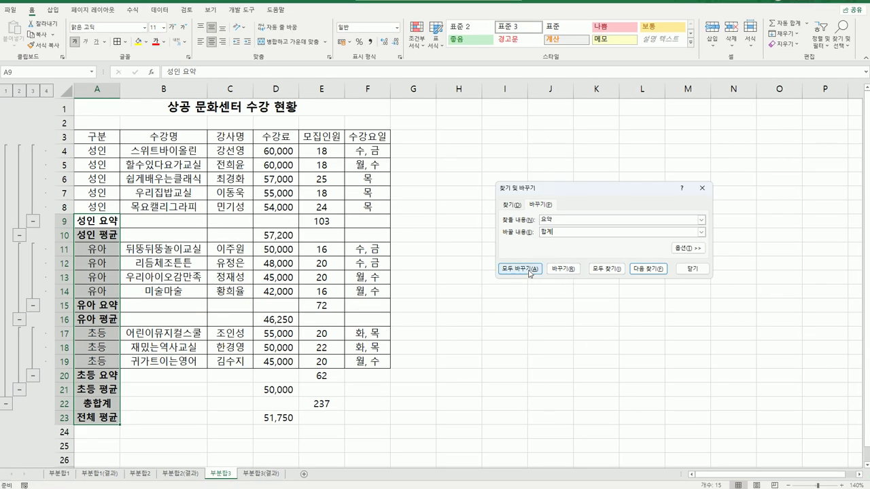
# Replace all occurrences of 요약 with 합계 in the selected labels and close the Replace dialog
pyautogui.click(529, 269)
pyautogui.moveTo(21, 381); pyautogui.dragTo(504, 325)
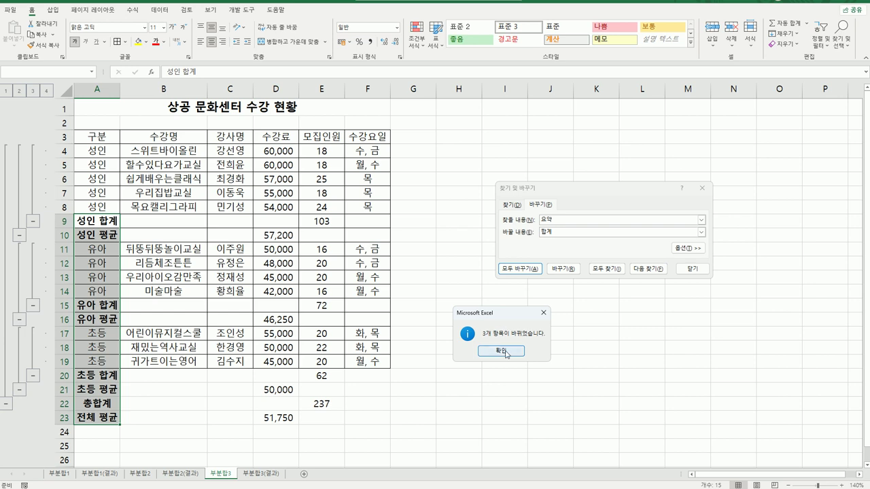
pyautogui.click(501, 352)
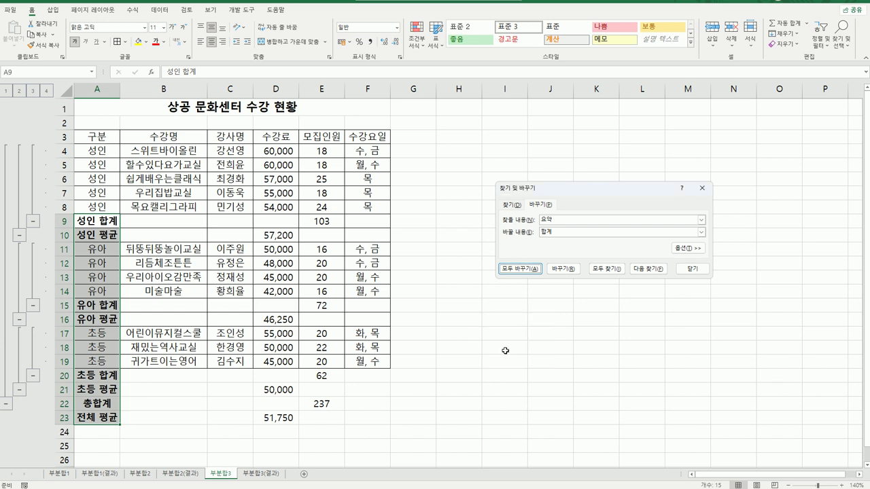
pyautogui.click(690, 269)
pyautogui.click(490, 402)
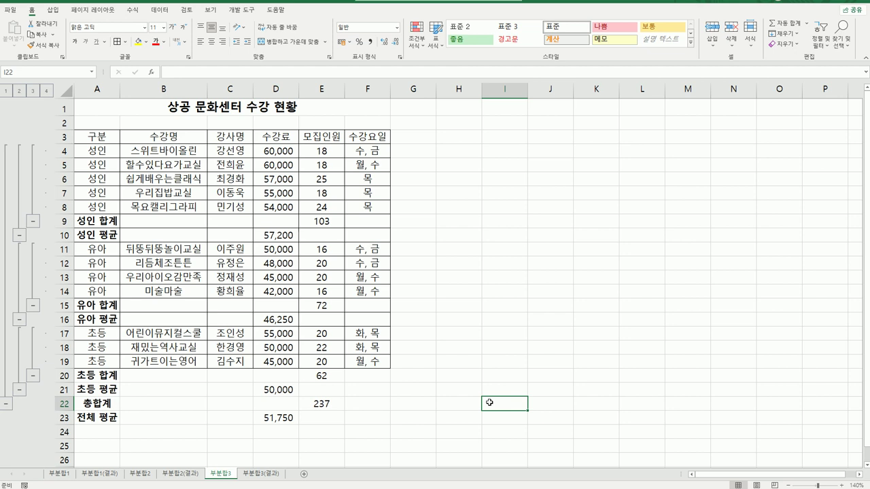
# Compare the subtotals on the 부분합3 sheet with the 부분합3(결과) sheet
pyautogui.click(261, 474)
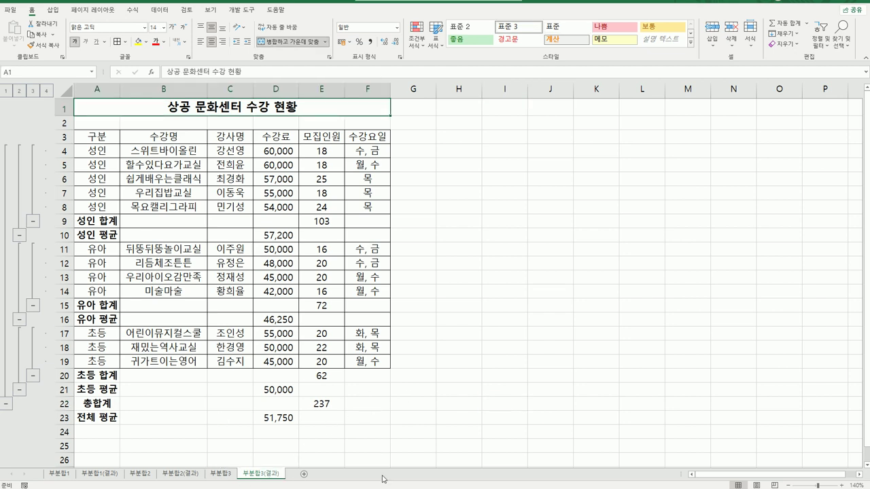
pyautogui.click(221, 474)
pyautogui.click(261, 474)
pyautogui.click(542, 377)
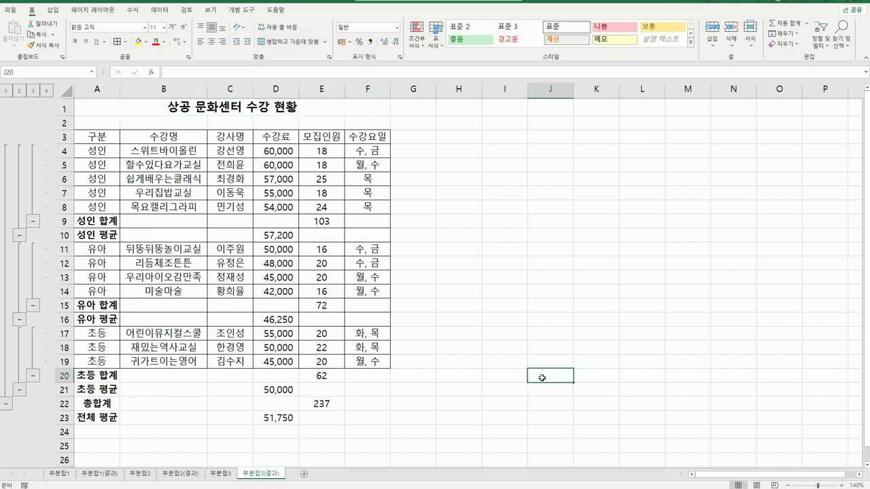